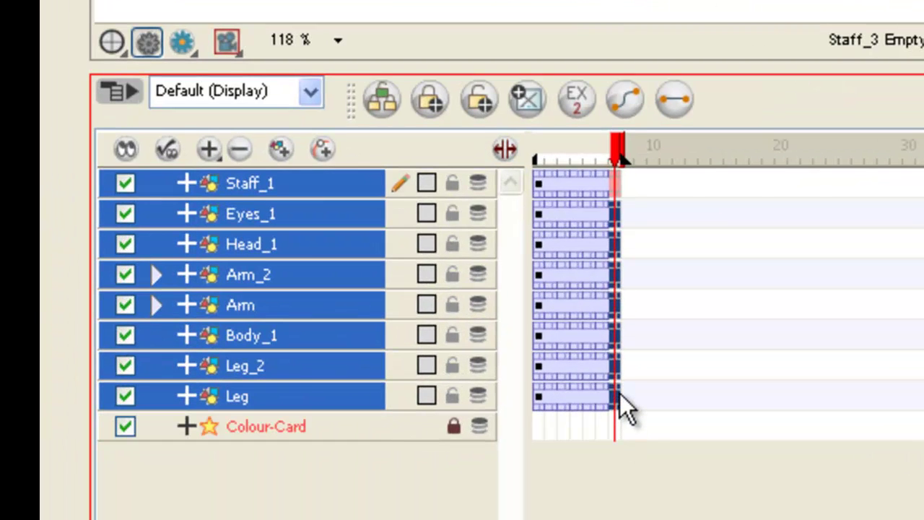
- Turn on onion skinning and add keyframes at frames 7 and 2 on all the ninja's layers, including the staff
key("F6")
key("alt+o")
left_click_drag(559, 133, 527, 134)
left_click(578, 150)
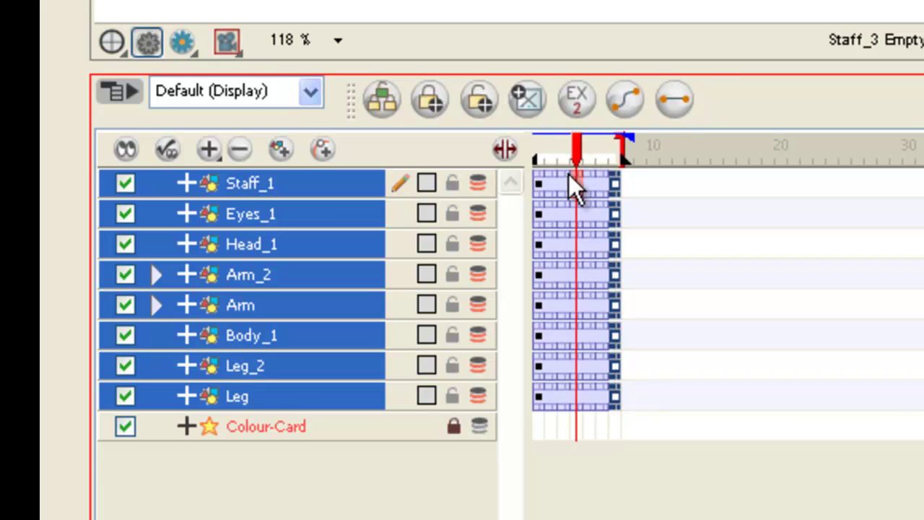
left_click_drag(553, 185, 554, 404)
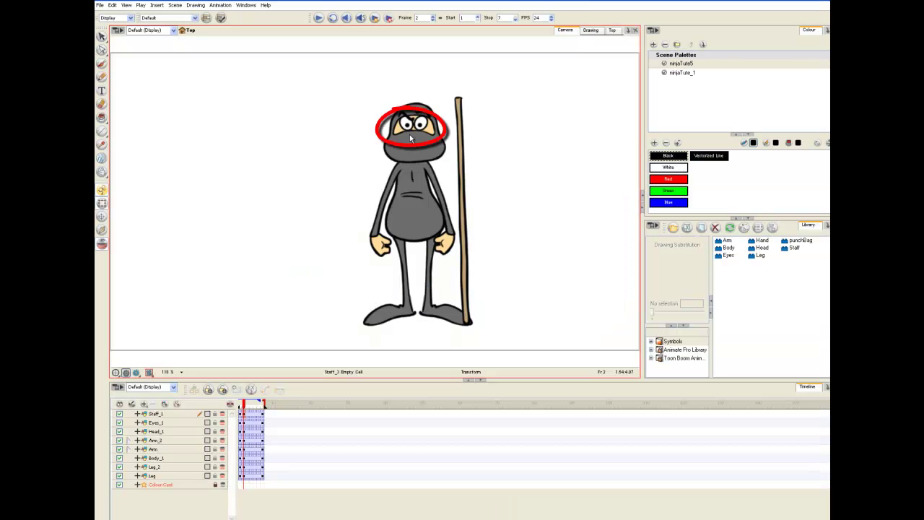
- Open the Eyes symbol, look through its alternative eye drawings, and return to the main scene
double_click(415, 131)
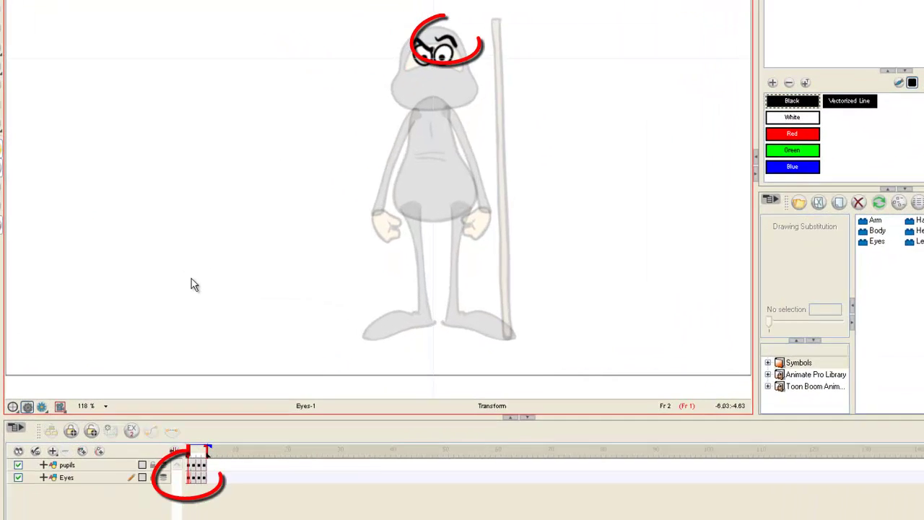
left_click_drag(191, 452, 163, 465)
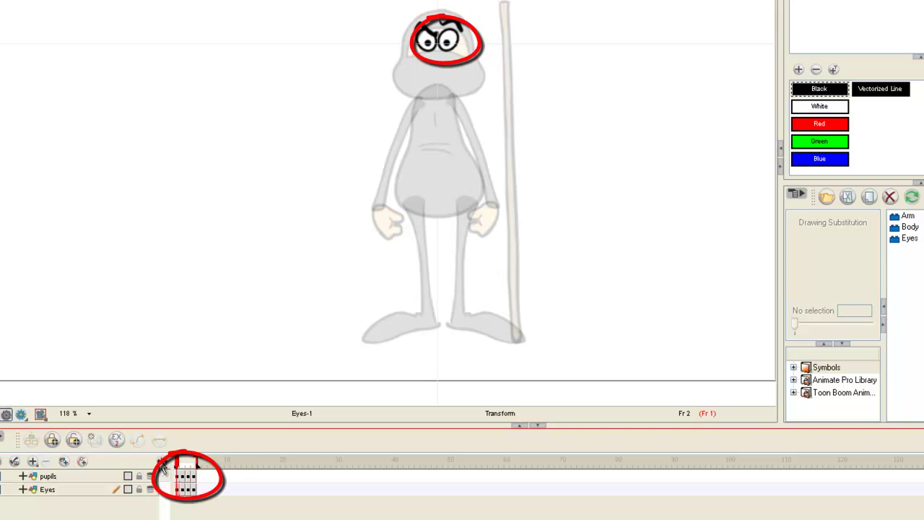
left_click_drag(163, 465, 193, 462)
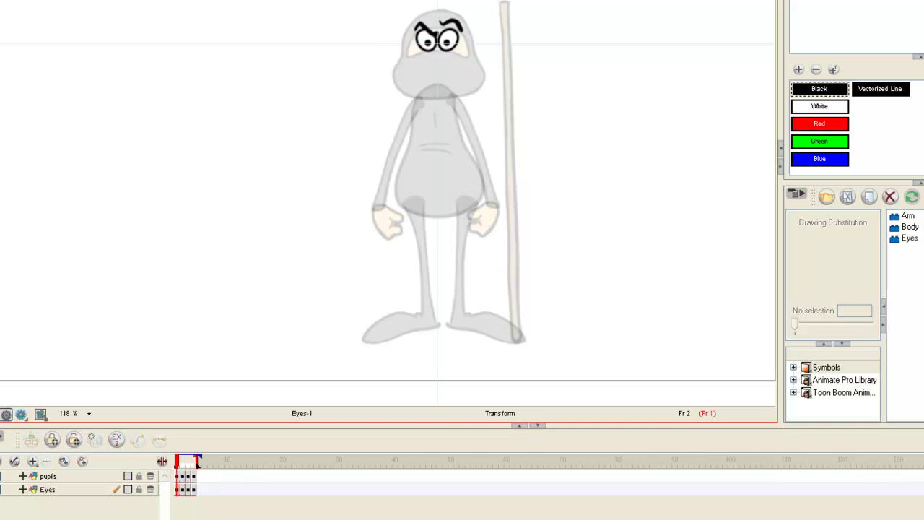
key("ctrl+shift+e")
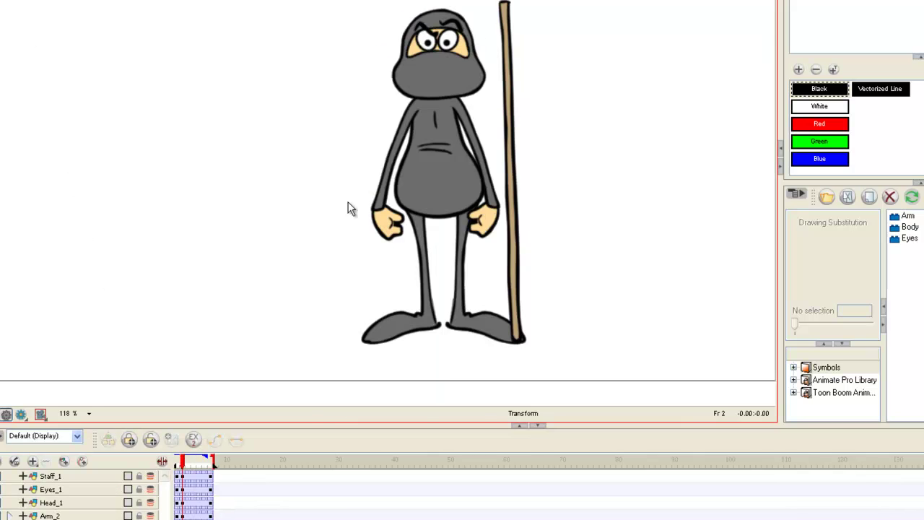
- At frame 3, review the Head symbol's drawings and switch the ninja's head to the side-turned drawing
key("period")
left_click(441, 76)
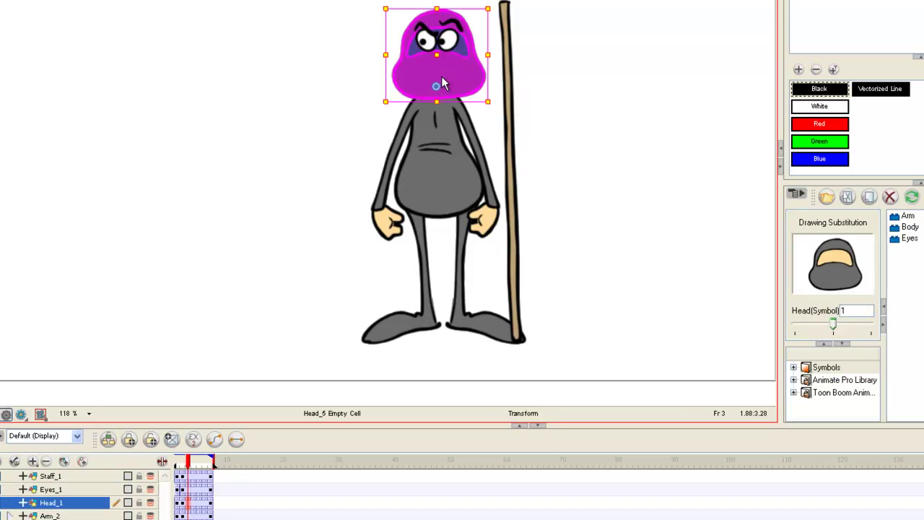
double_click(441, 76)
key("period")
key("comma")
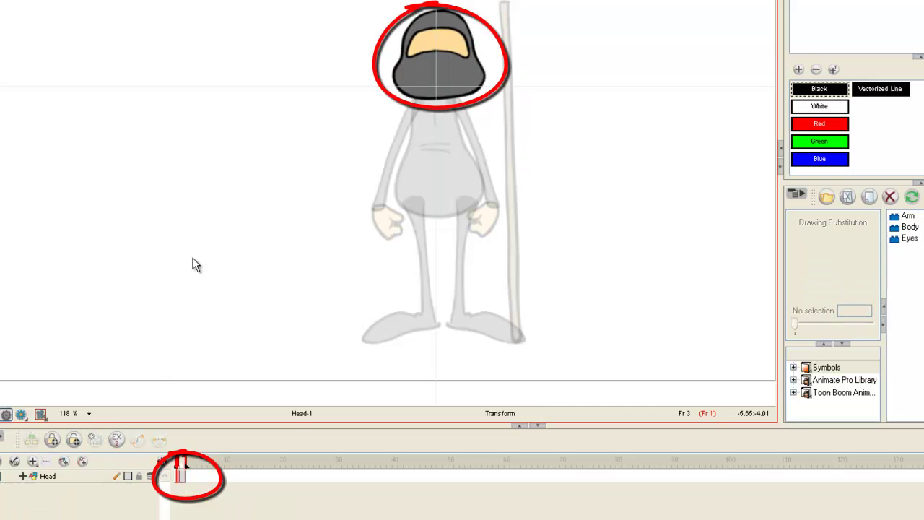
key("period")
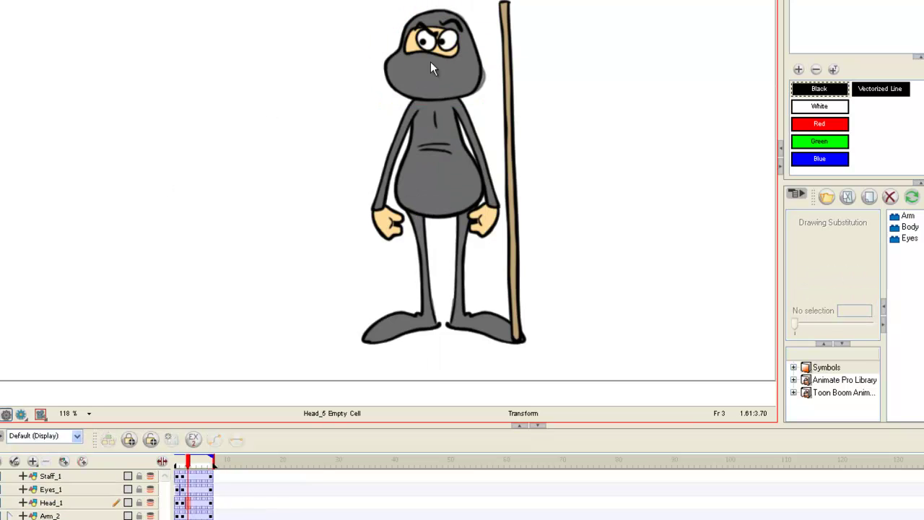
- At frame 3, swap the Eyes symbol to drawing 3 to match the turned head
left_click(431, 37)
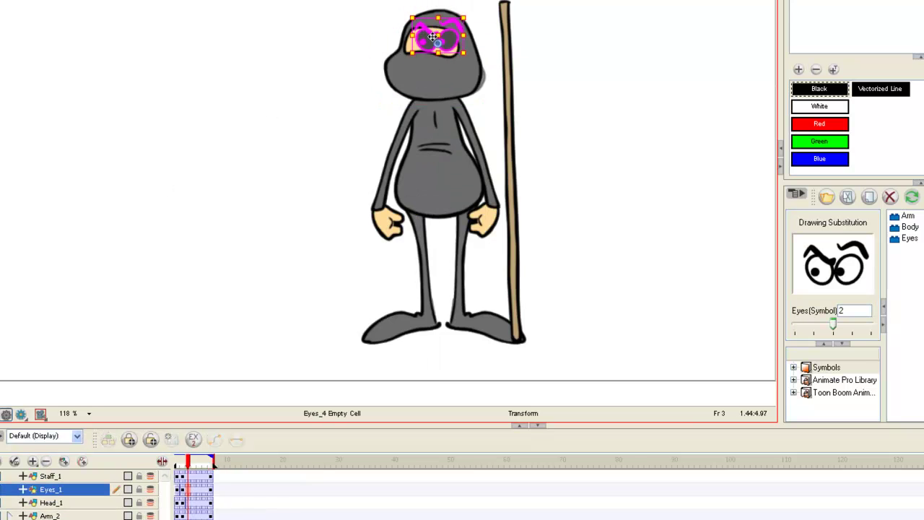
left_click(856, 310)
left_click(854, 331)
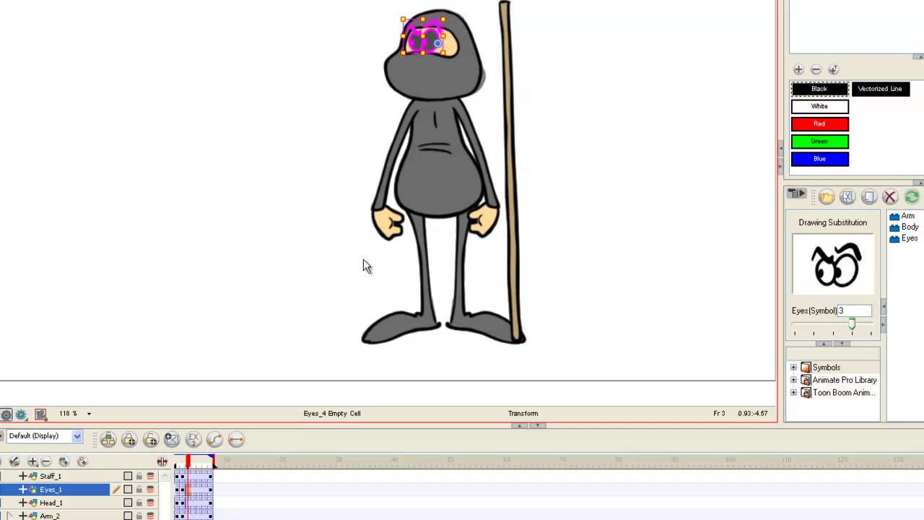
left_click(174, 200)
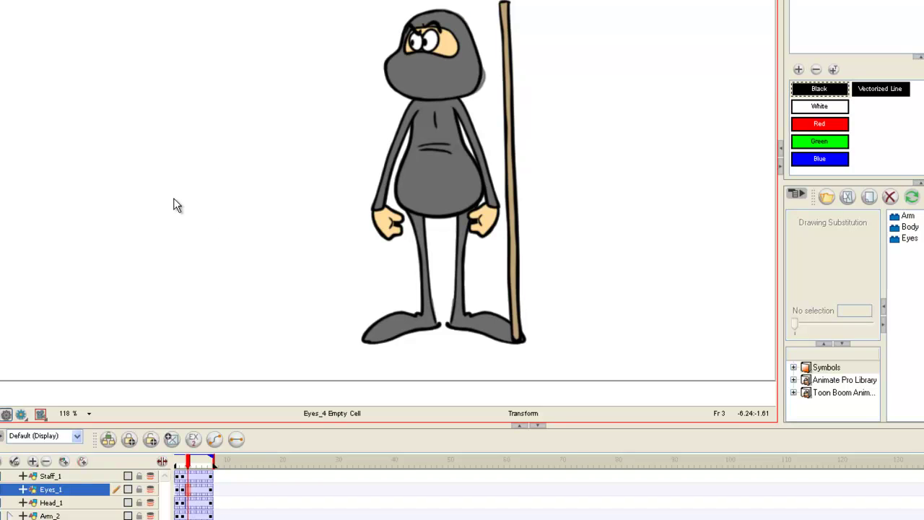
- Step back and forth through the frames to check the eye movement and head turn
left_click(161, 454)
left_click_drag(188, 461, 177, 457)
key("period")
key("period")
key("comma")
key("comma")
key("period")
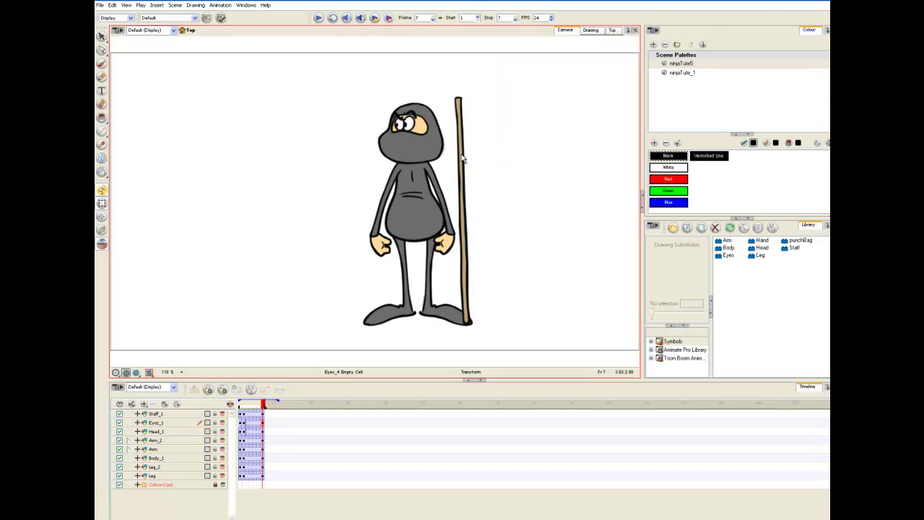
- At frame 7, move the staff well away to the right and rotate every body part except the standing leg so the ninja leans back
left_click_drag(462, 159, 600, 161)
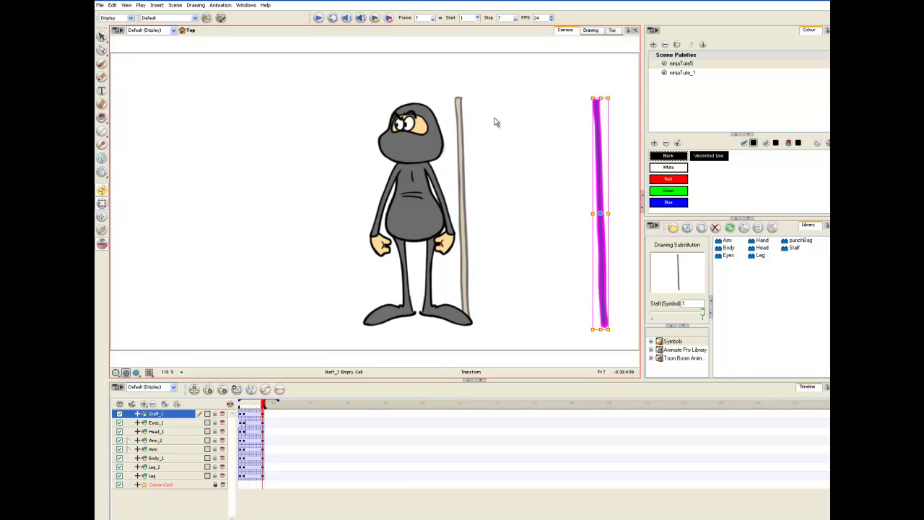
left_click(515, 169)
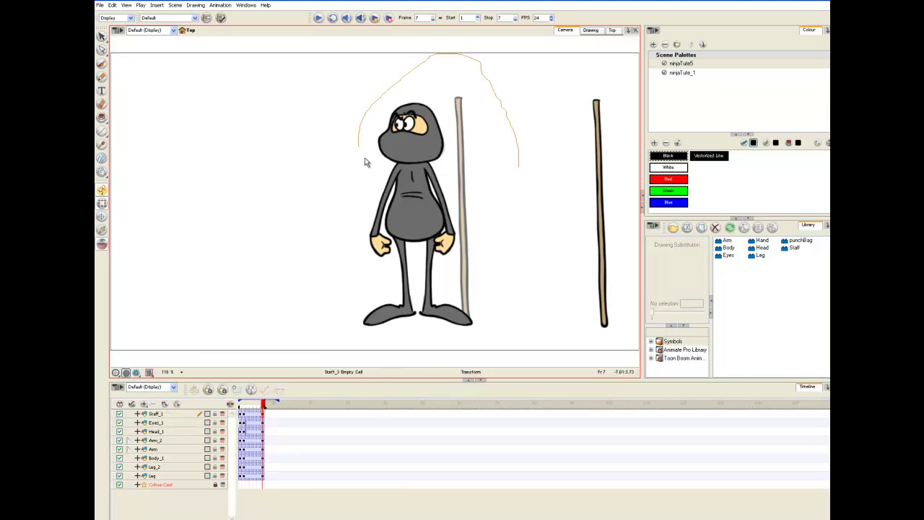
mouse_move(508, 157)
left_mouse_down()
mouse_move(505, 107)
mouse_move(445, 124)
left_mouse_up()
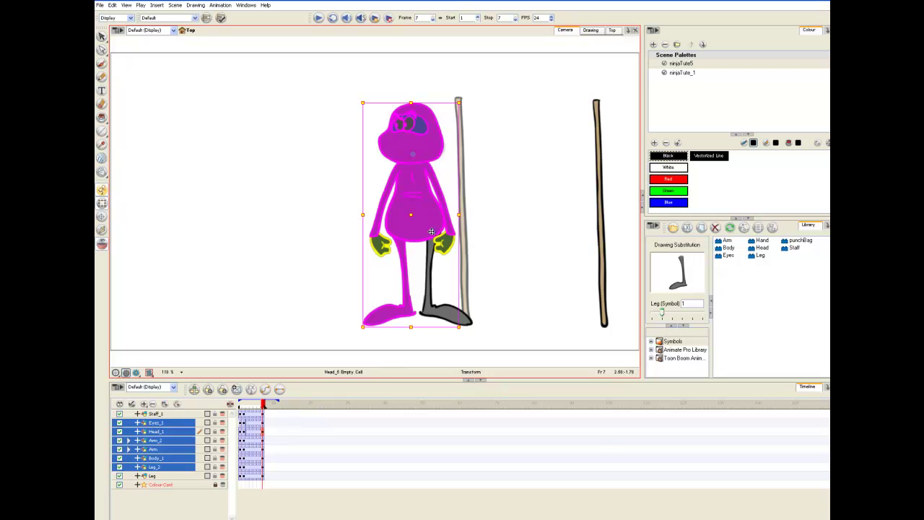
left_click_drag(466, 99, 534, 173)
left_click(277, 144)
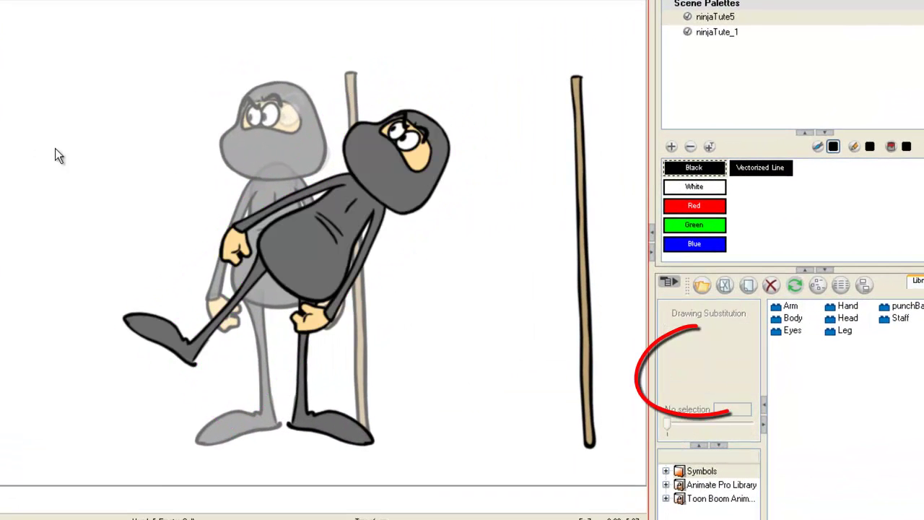
- Swap the raised leg's symbol to the bent-knee drawing 3
left_click(153, 337)
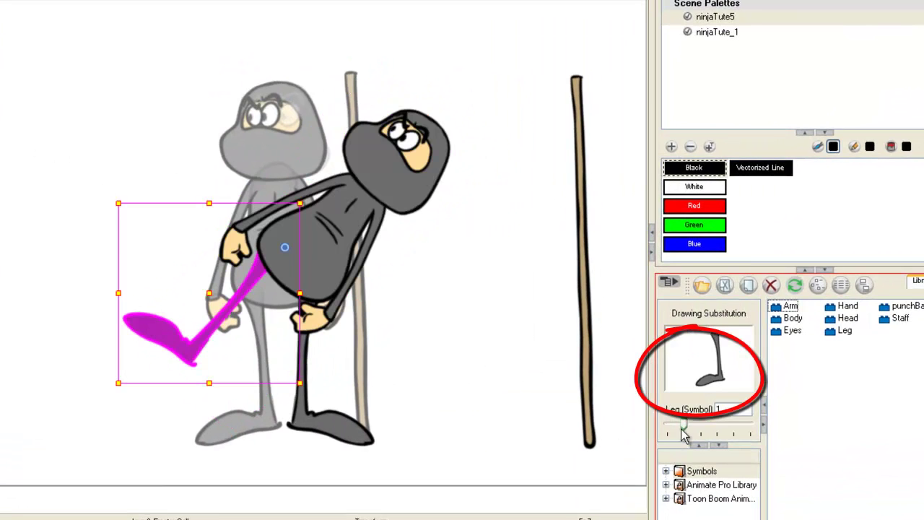
left_click_drag(688, 430, 726, 431)
left_click(480, 338)
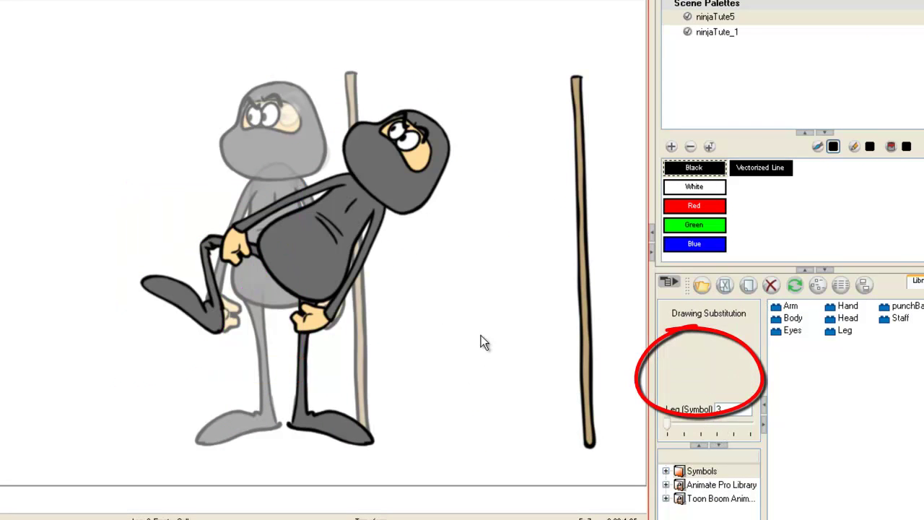
- Swap the body to the curved drawing 2, then reposition and rotate it to fit between the head and legs
left_click(321, 239)
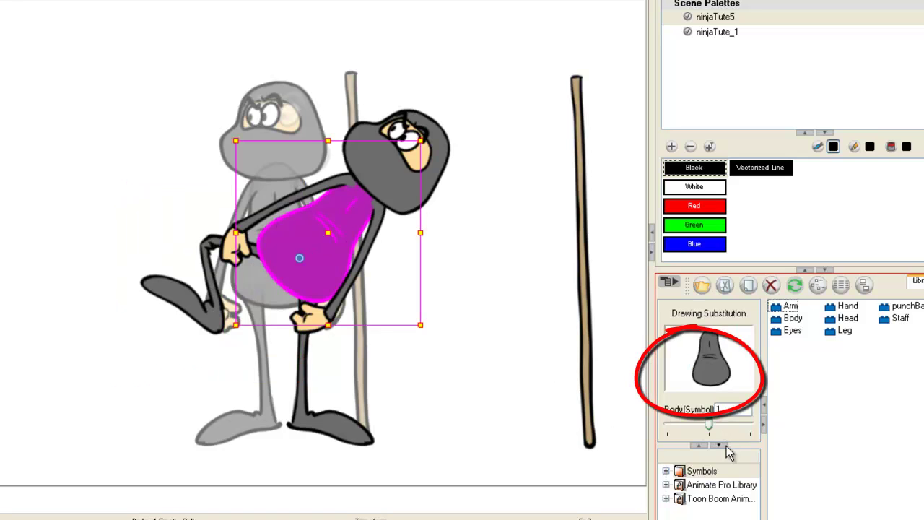
left_click(747, 435)
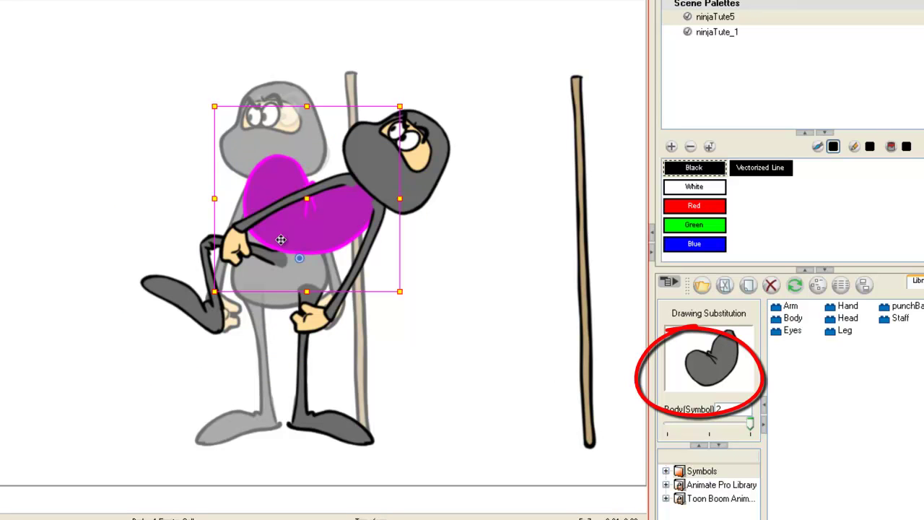
left_click_drag(297, 259, 370, 187)
left_click_drag(213, 94, 192, 214)
- Rotate the head and eyes more upright and nudge the raised leg up to meet the curved body
left_click(418, 96)
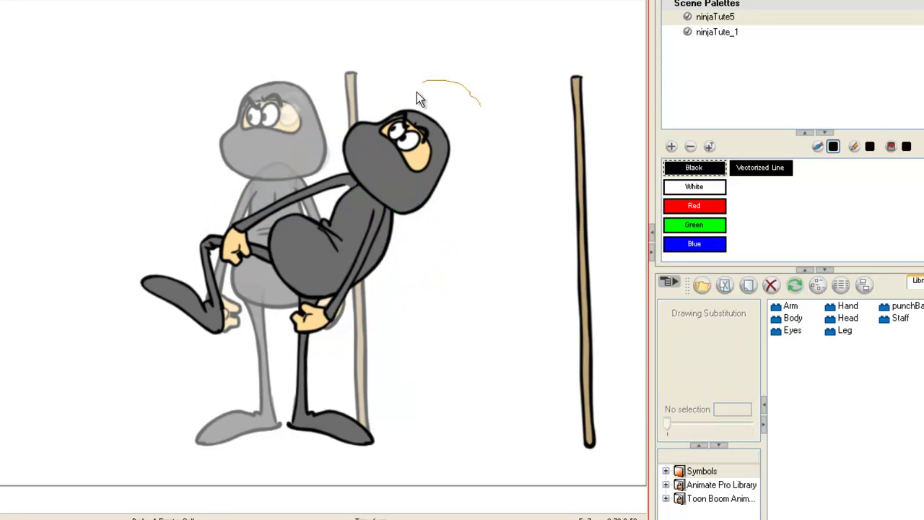
mouse_move(420, 181)
left_mouse_down()
mouse_move(487, 93)
mouse_move(410, 35)
mouse_move(395, 36)
left_mouse_up()
left_click(194, 309)
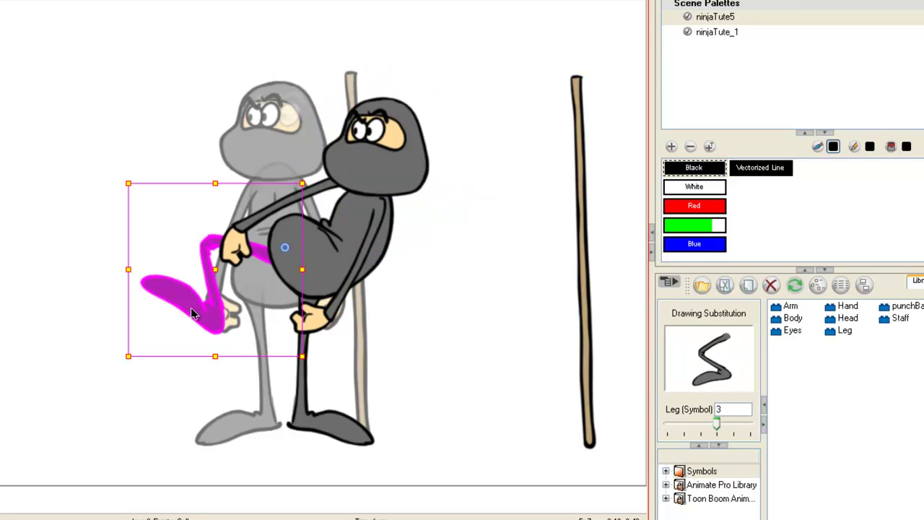
left_click_drag(192, 311, 184, 296)
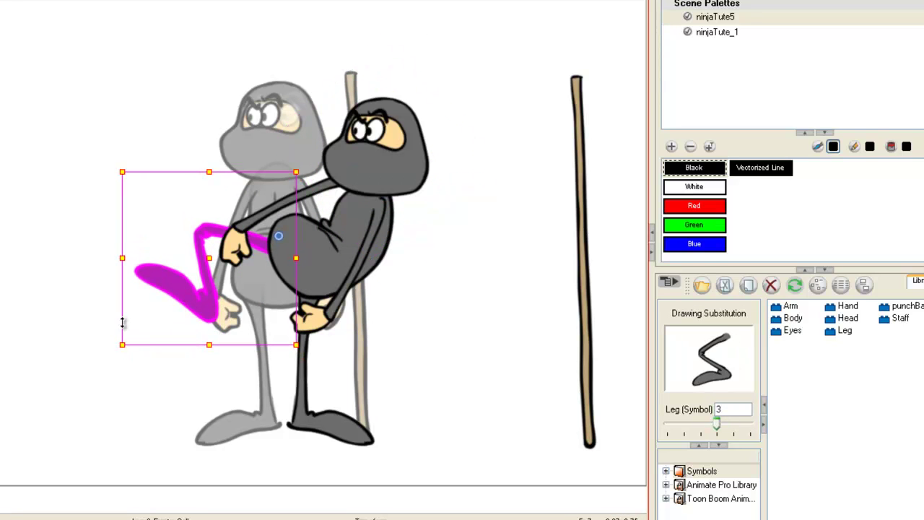
left_click(52, 114)
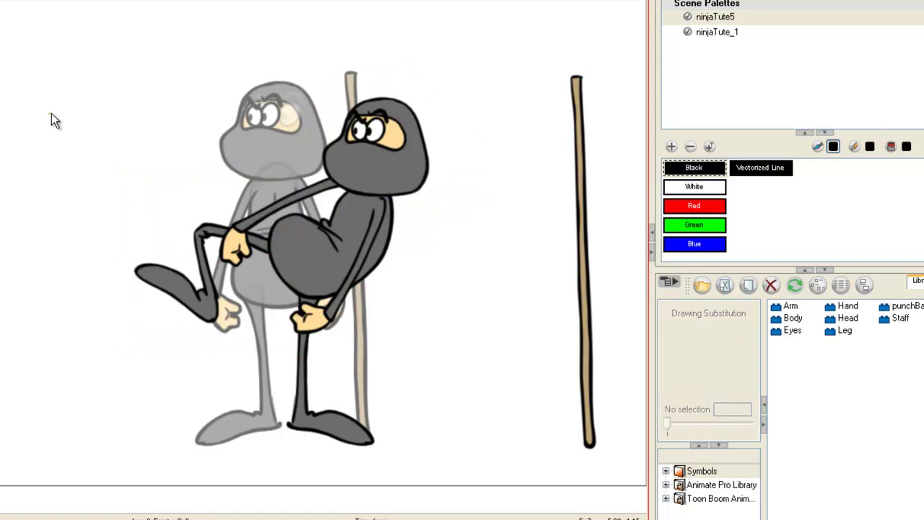
- Rotate the far arm and its hand up so the fist rises above the head
left_click(273, 206)
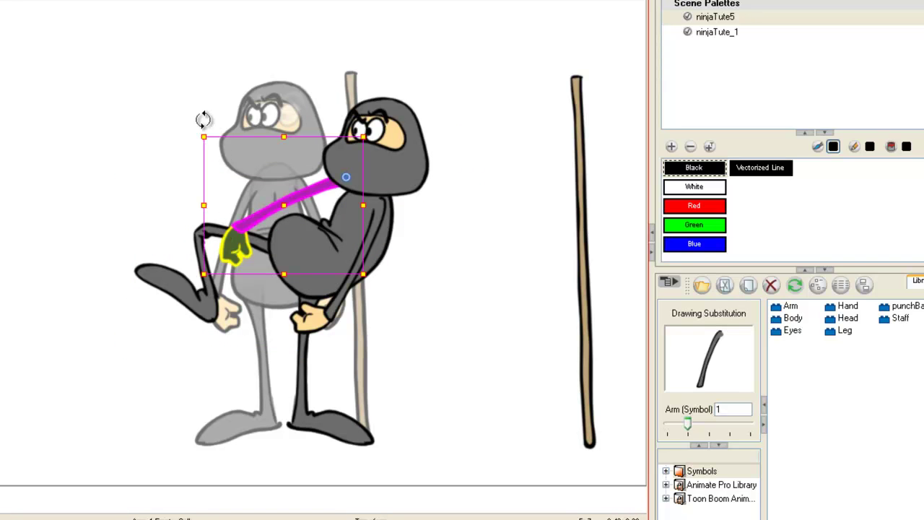
mouse_move(200, 128)
left_mouse_down()
mouse_move(199, 88)
mouse_move(348, 43)
mouse_move(510, 88)
left_mouse_up()
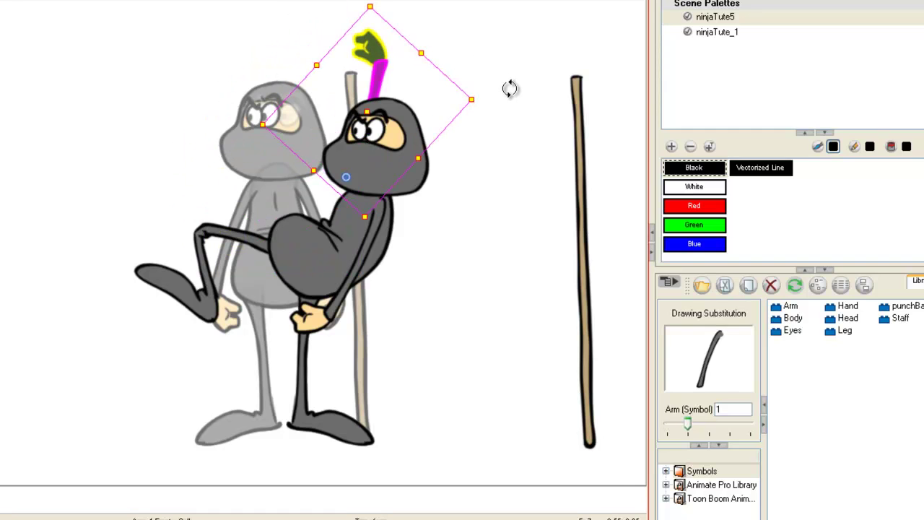
left_click(364, 312)
- Rotate the near arm and its hand so they stretch out behind the body
left_click(333, 306)
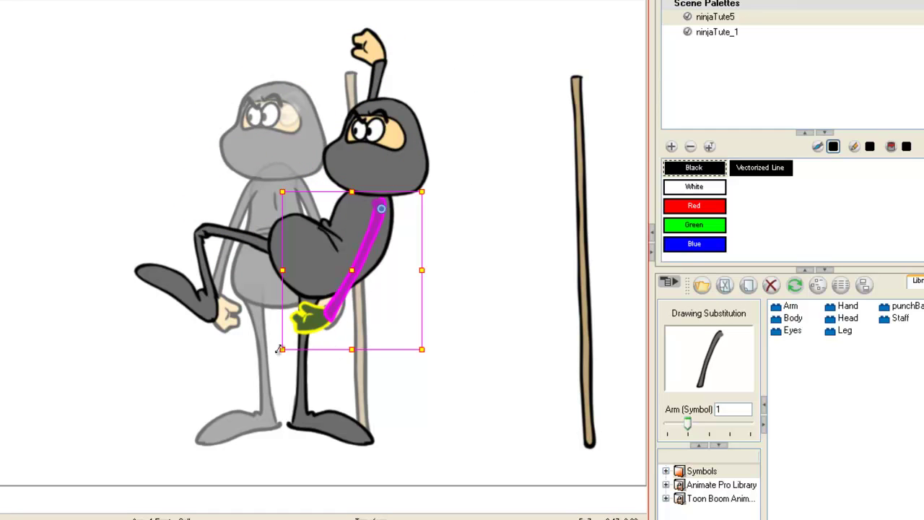
mouse_move(278, 356)
left_mouse_down()
mouse_move(407, 345)
mouse_move(478, 118)
mouse_move(514, 179)
left_mouse_up()
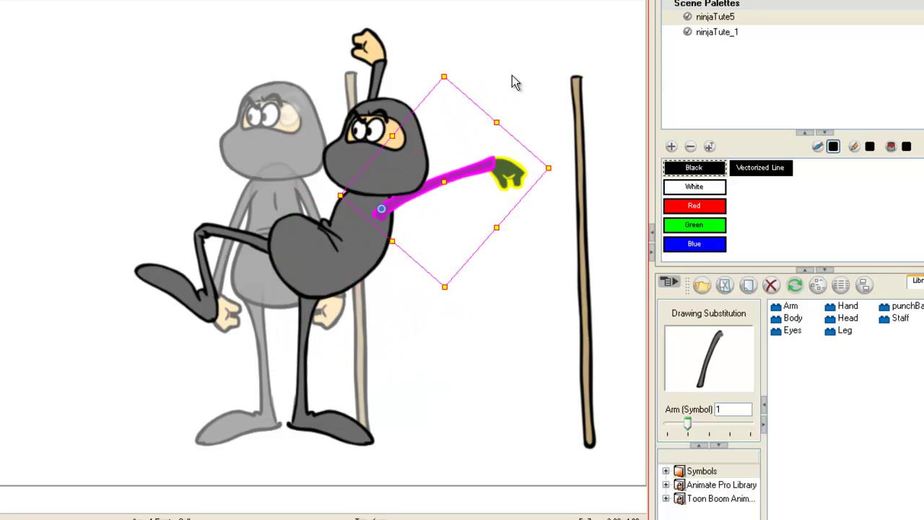
left_click(491, 79)
- Swap the outstretched arm to the bent drawing 2, flip it horizontally, and rotate it so the fist points up behind the ninja
left_click(459, 176)
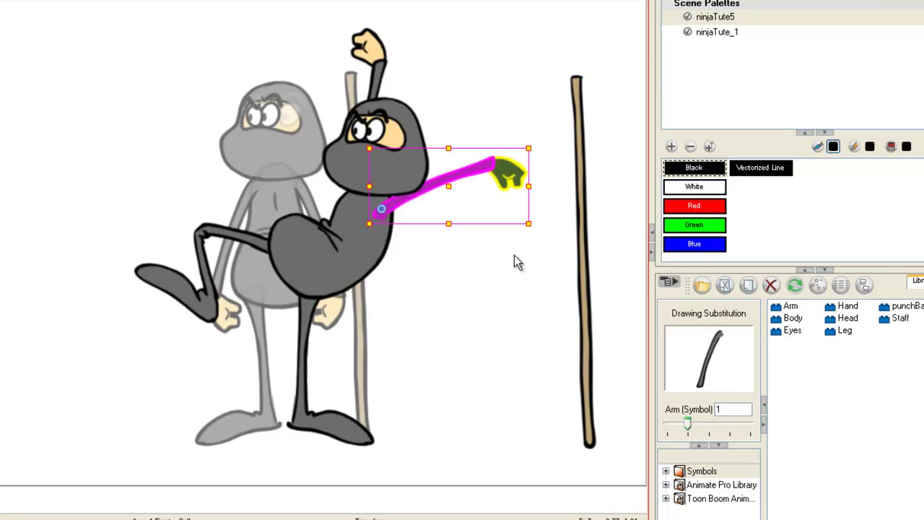
left_click(711, 433)
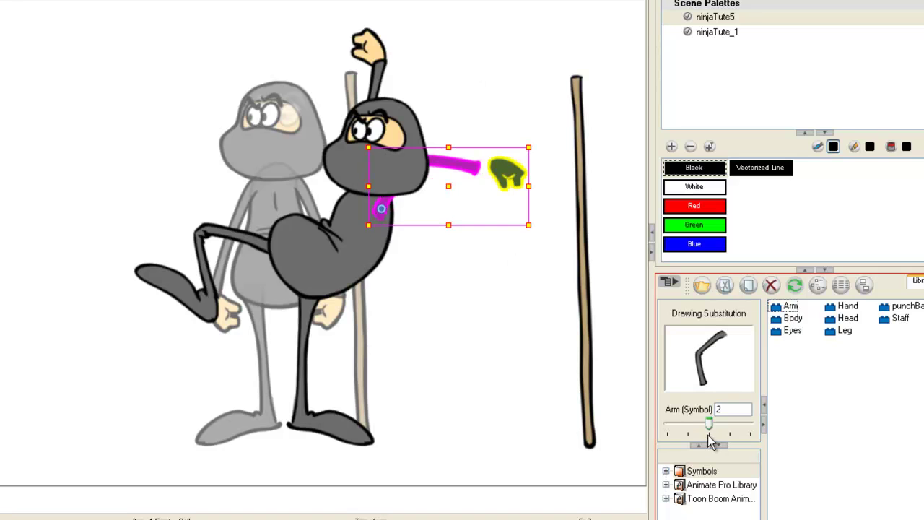
key("4")
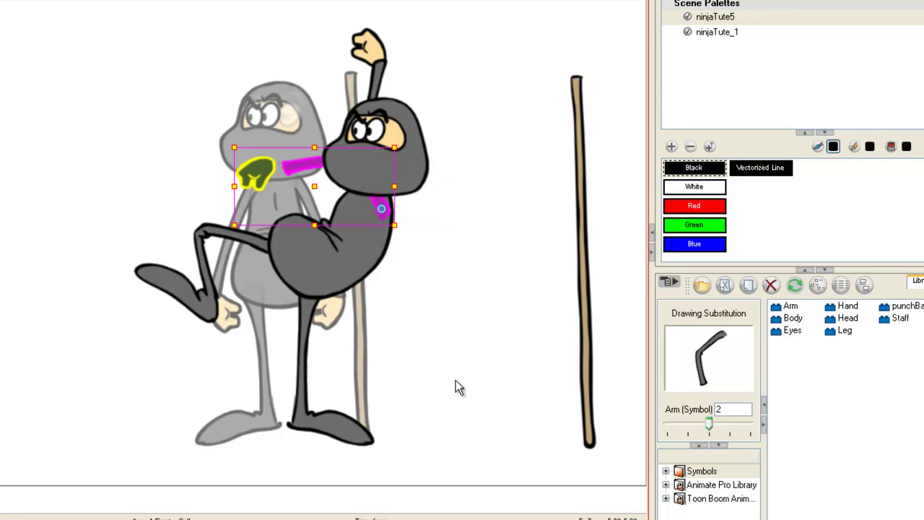
left_click_drag(224, 140, 502, 160)
left_click(500, 82)
left_click(497, 141)
left_click(454, 208)
left_click(435, 213)
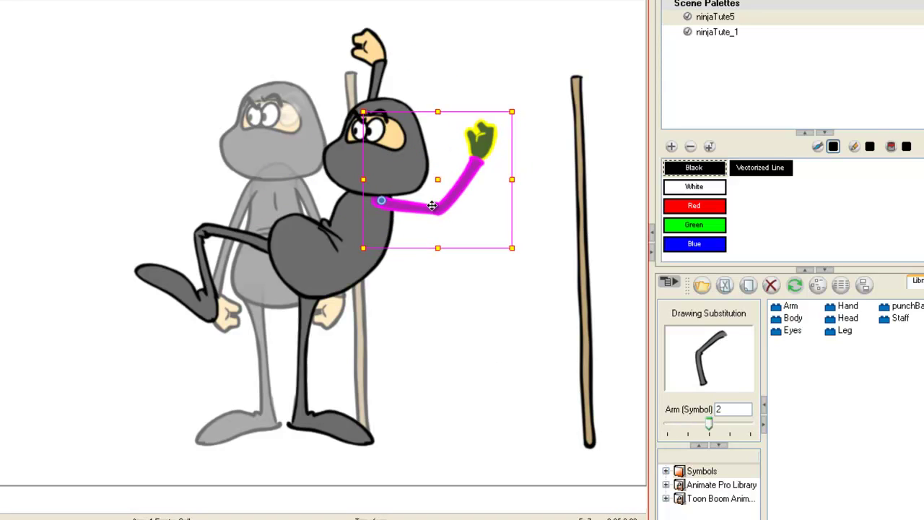
left_click(449, 60)
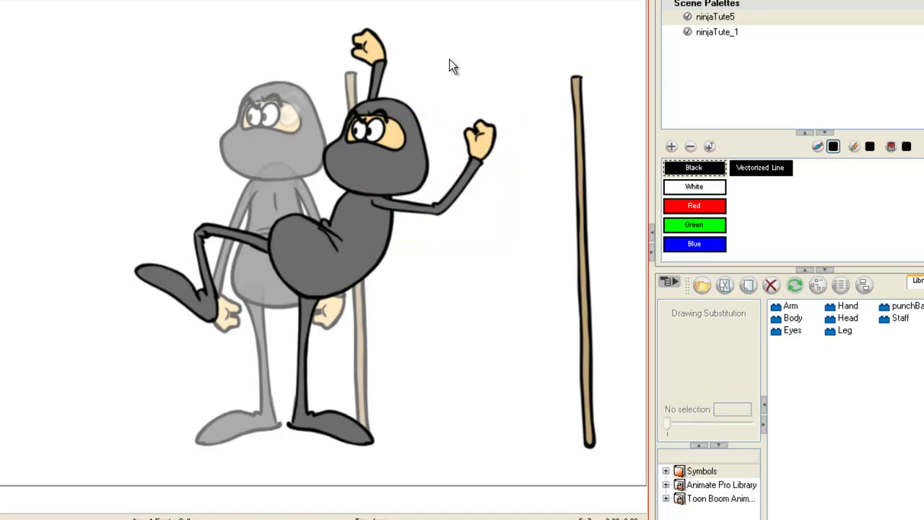
- Swap the raised far arm to bent drawing 2, flip it horizontally, and move its fist toward the wrist
left_click(375, 77)
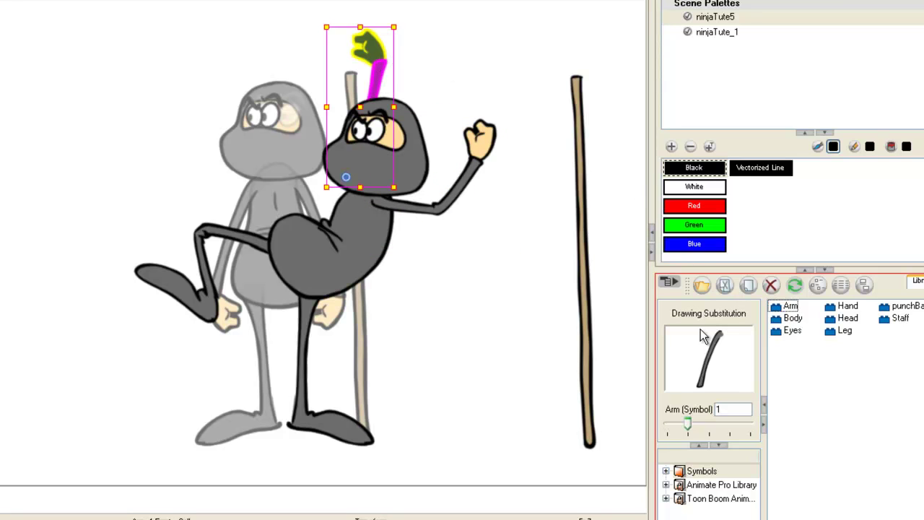
left_click(710, 430)
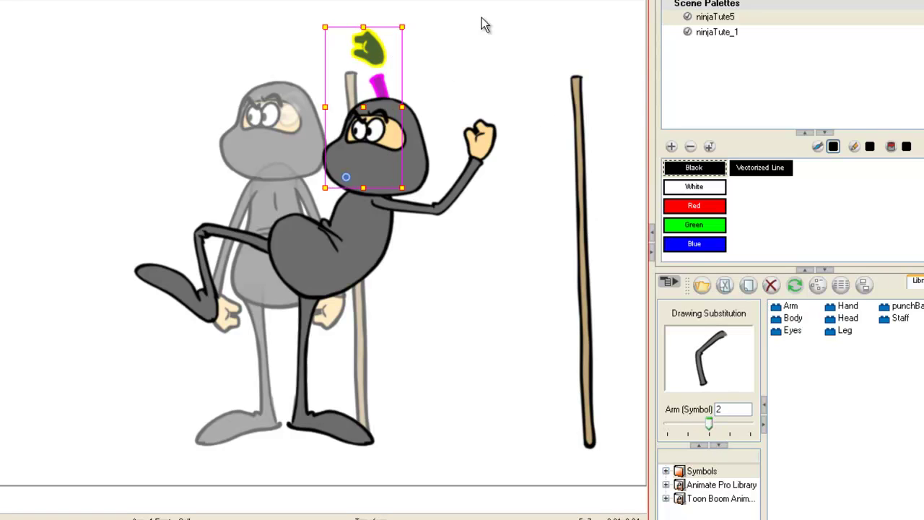
key("4")
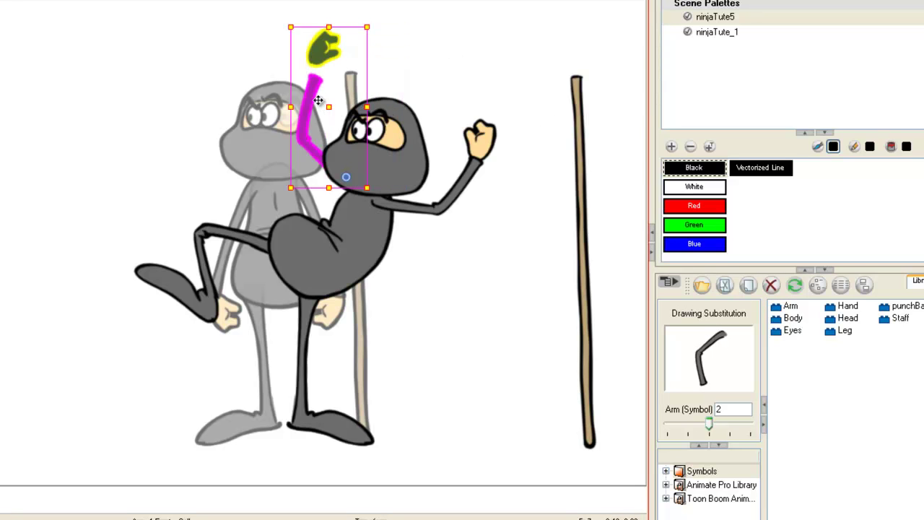
left_click(352, 48)
left_click(340, 48)
left_click_drag(341, 47, 346, 57)
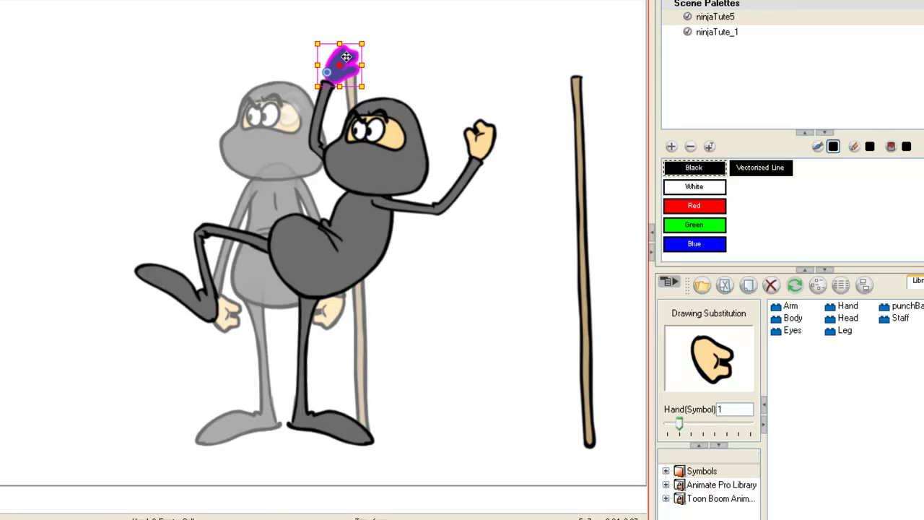
- Nudge the head and eyes down slightly and lower the raised fist onto the end of the far arm
left_click(376, 133)
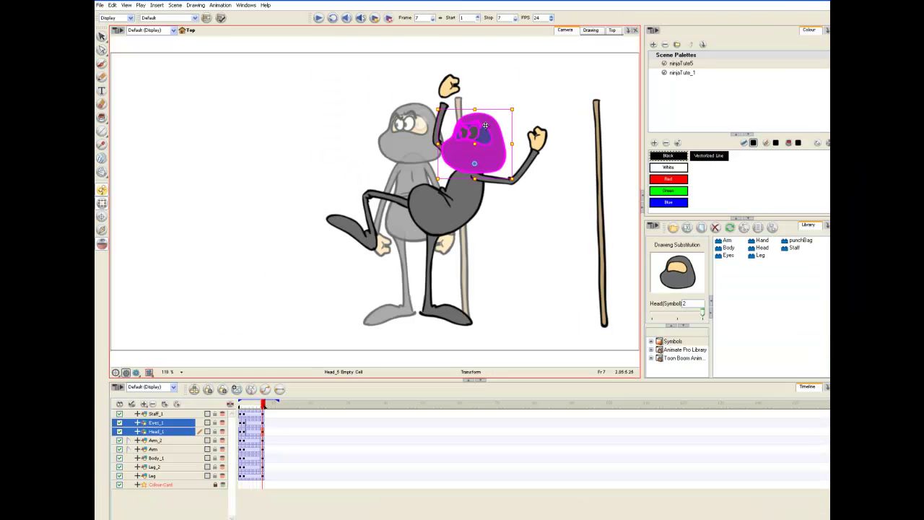
left_click_drag(485, 126, 486, 129)
left_click(348, 142)
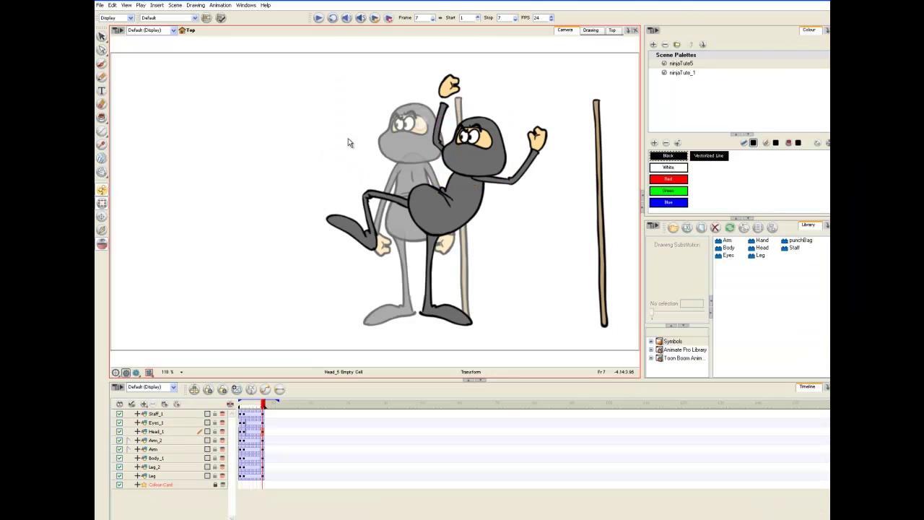
left_click(448, 84)
left_click_drag(450, 85, 451, 94)
left_click(567, 100)
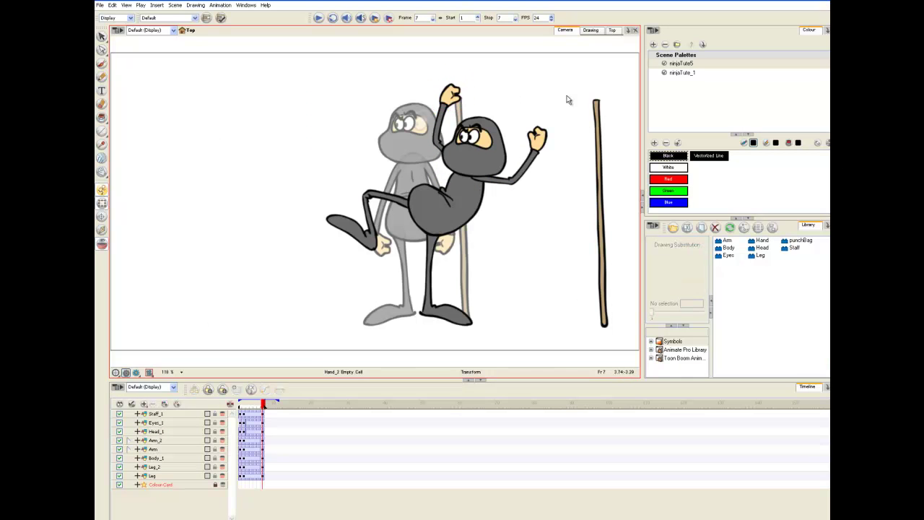
- Rotate the staff to a diagonal, place it across both raised fists, and send it behind the hands
left_click(598, 146)
mouse_move(613, 96)
left_mouse_down()
mouse_move(584, 98)
mouse_move(527, 169)
left_mouse_up()
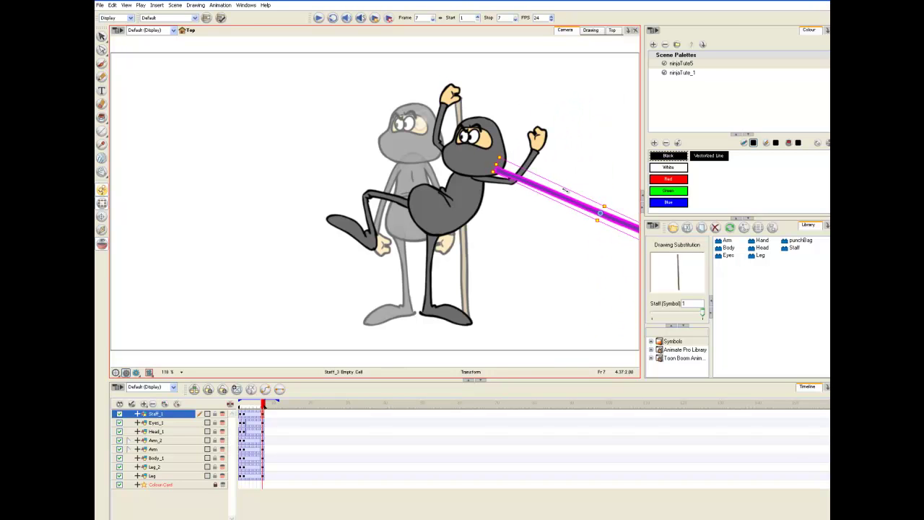
mouse_move(566, 196)
left_mouse_down()
mouse_move(567, 162)
mouse_move(463, 89)
mouse_move(466, 100)
left_mouse_up()
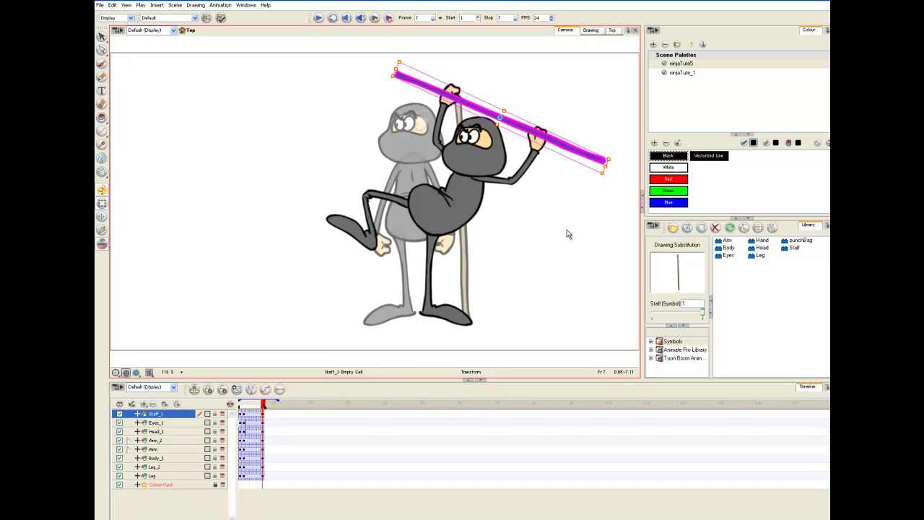
key("alt+Down")
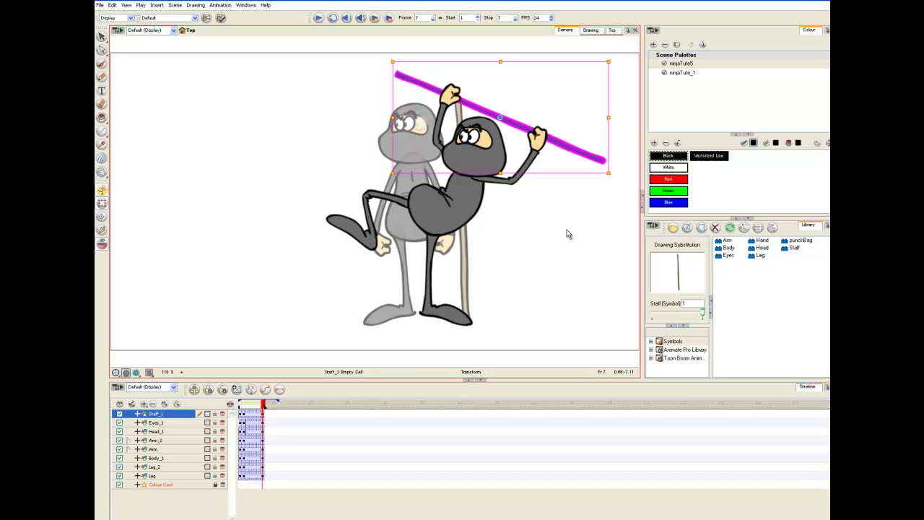
left_click(567, 234)
- Swap the hand behind the ninja to drawing 3, then rotate and shift it so it grips the staff
left_click(538, 146)
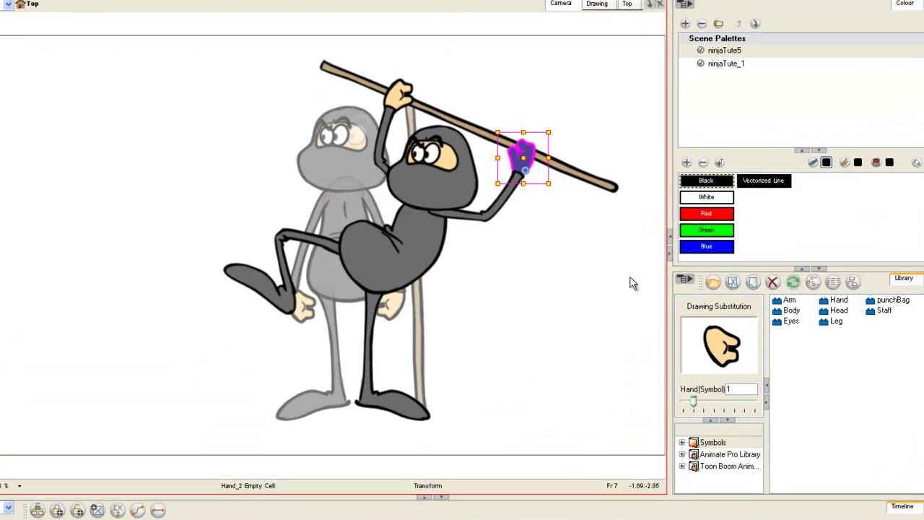
left_click_drag(667, 315, 670, 317)
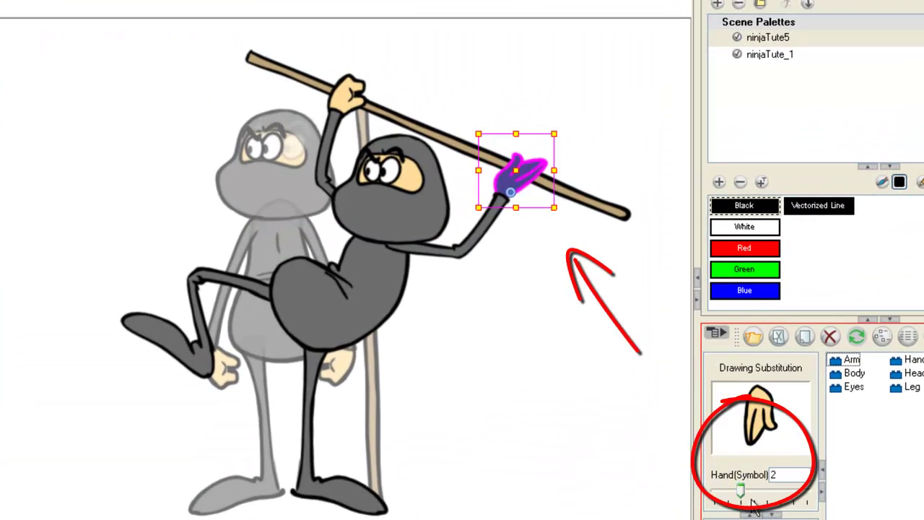
left_click_drag(745, 498, 754, 497)
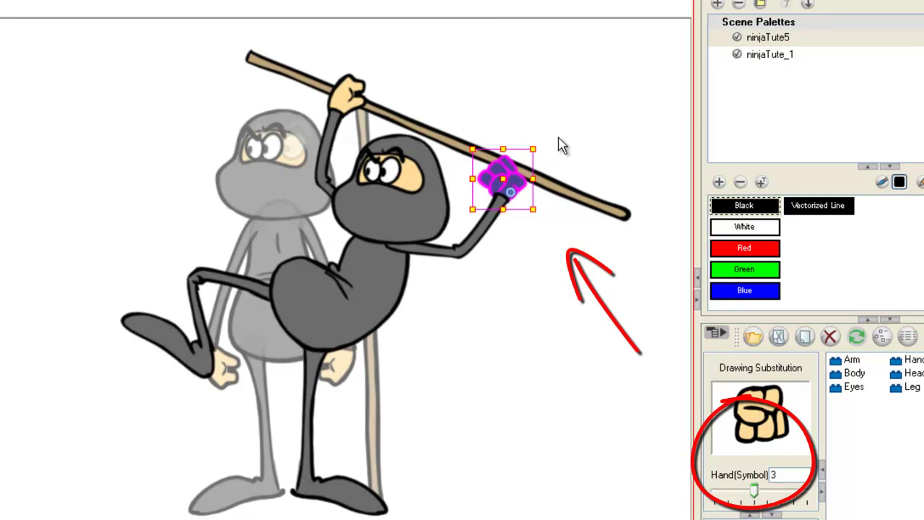
left_click_drag(541, 140, 629, 201)
left_click_drag(532, 178, 522, 166)
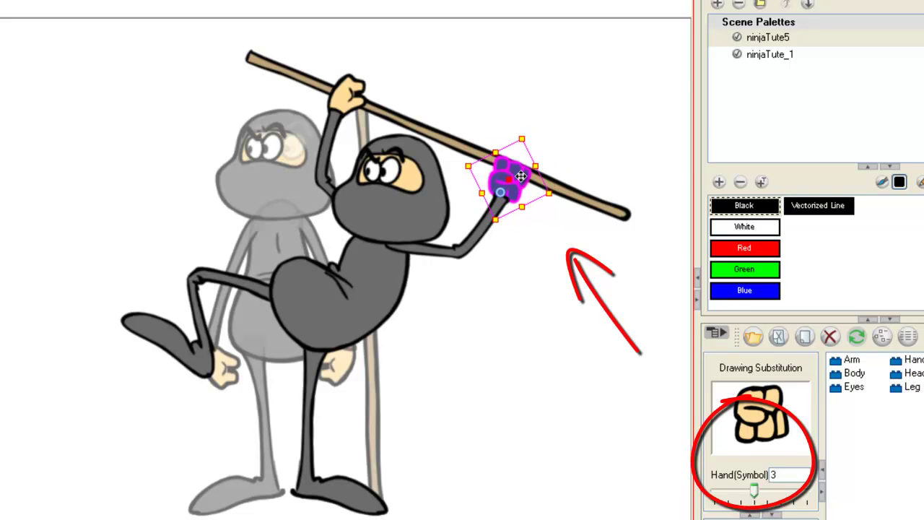
left_click(486, 123)
- Swap the hand above the head to drawing 3 and rotate it so the fist wraps around the staff
left_click(345, 104)
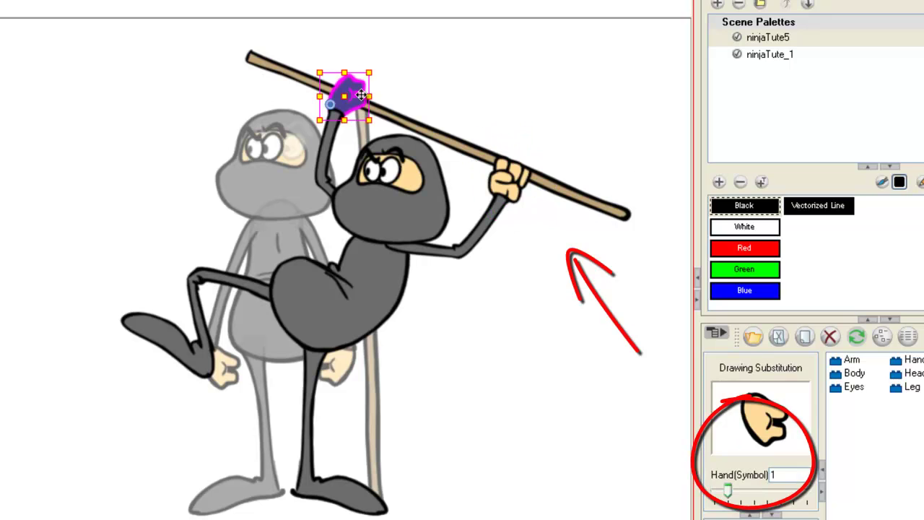
left_click_drag(713, 489, 753, 501)
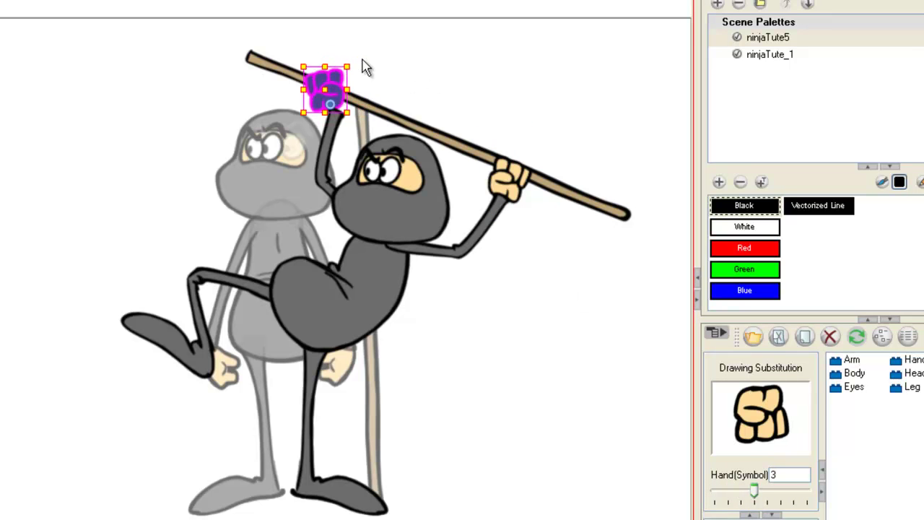
left_click_drag(353, 51, 358, 87)
left_click(472, 75)
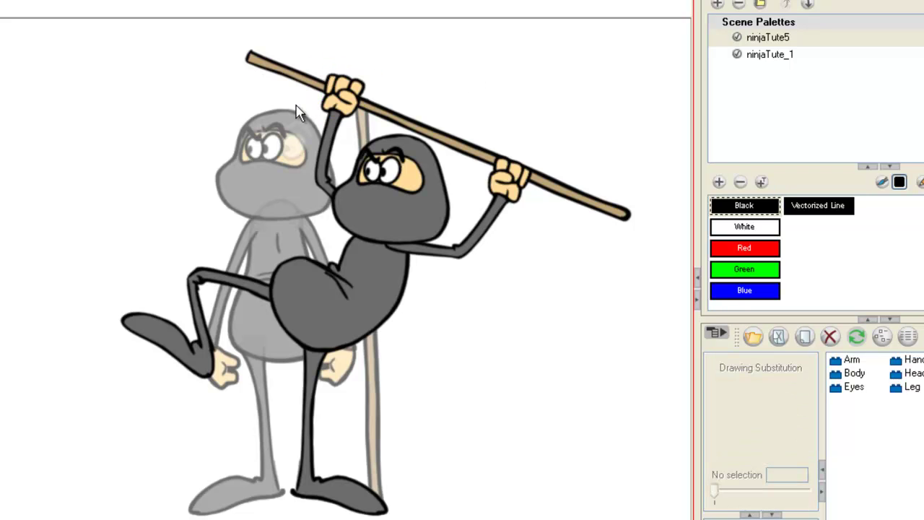
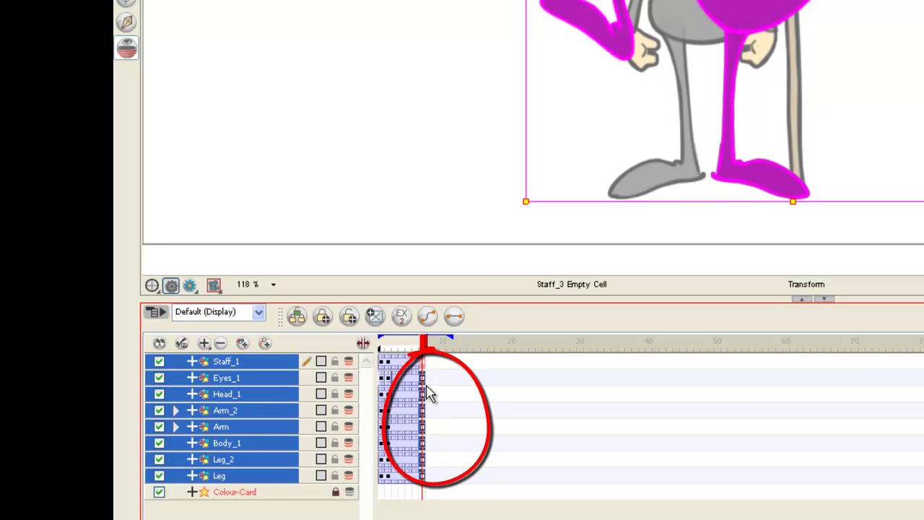
- Keyframe all ninja layers at frame 6 and swap the raised leg there to drawing 4, rotated slightly upward
left_click_drag(422, 476, 415, 482)
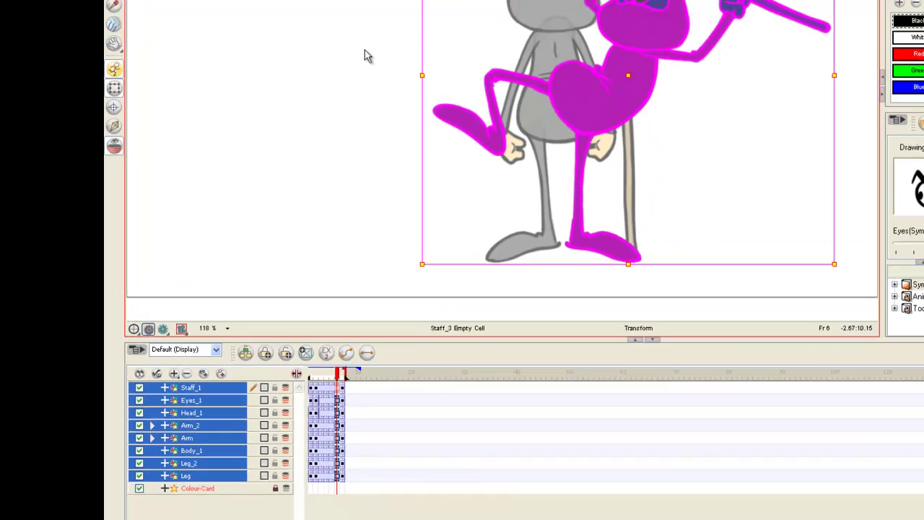
left_click(346, 165)
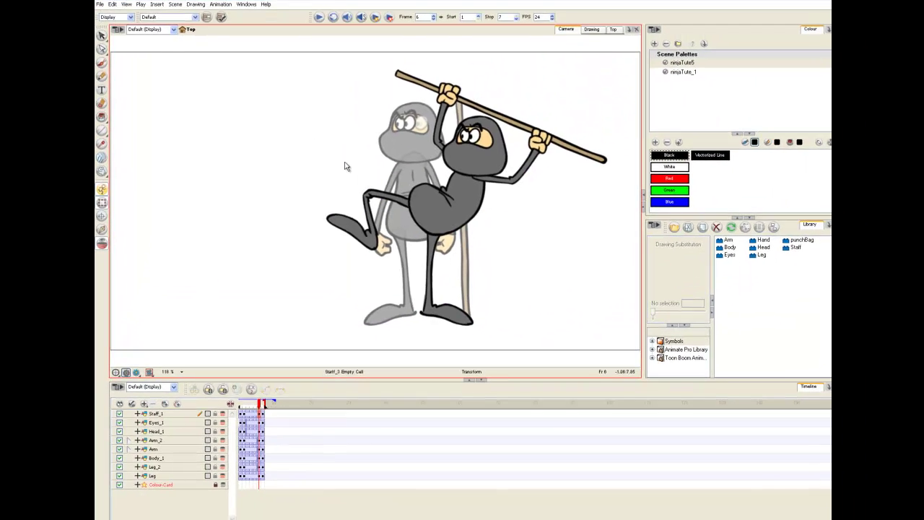
left_click(348, 231)
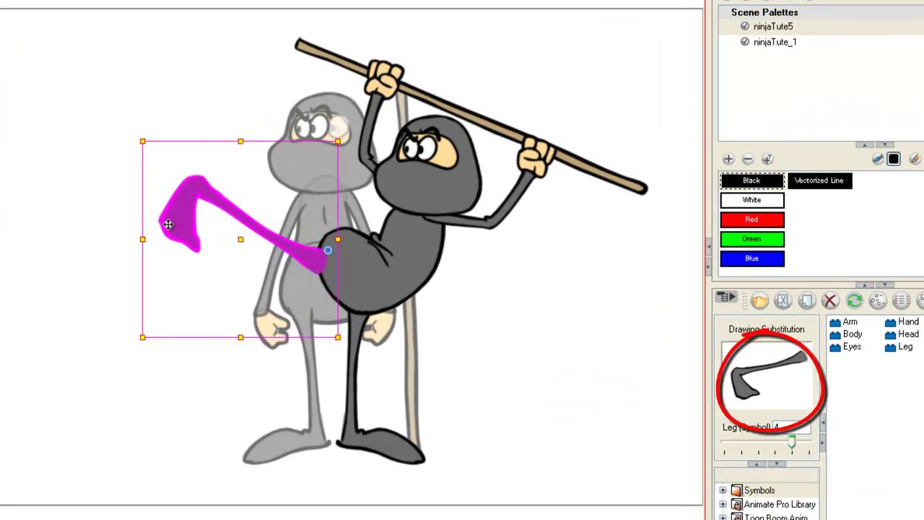
left_click_drag(168, 224, 180, 211)
left_click(61, 218)
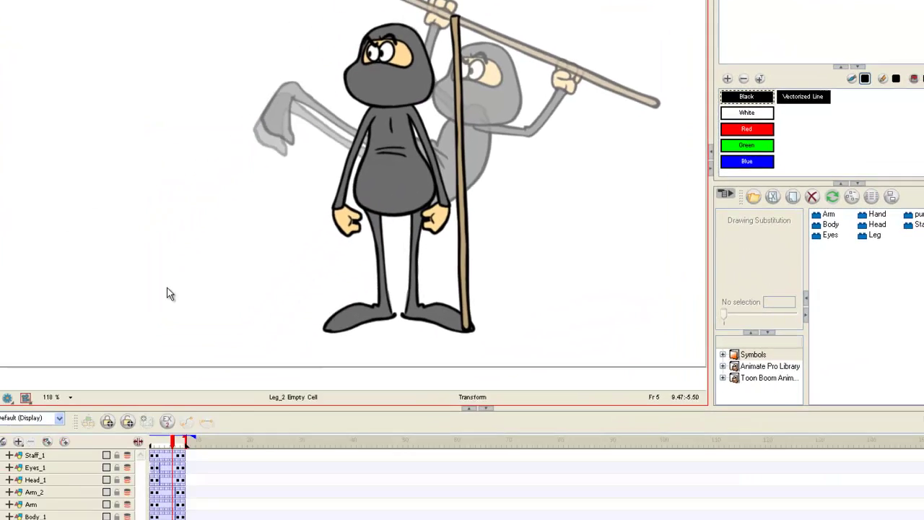
- Go back to the standing pose at frame 4 and add a keyframe on every ninja and staff layer
key("period")
key("comma")
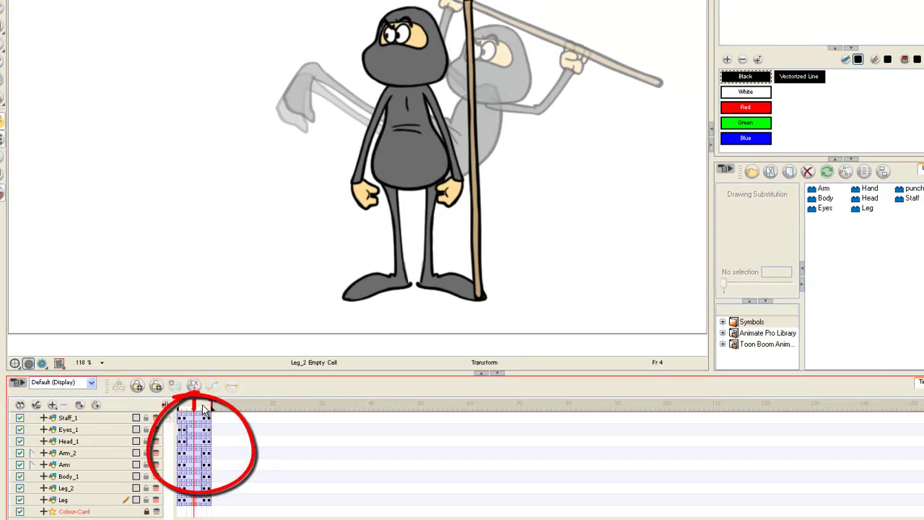
left_click(198, 421)
left_click_drag(197, 420, 200, 505)
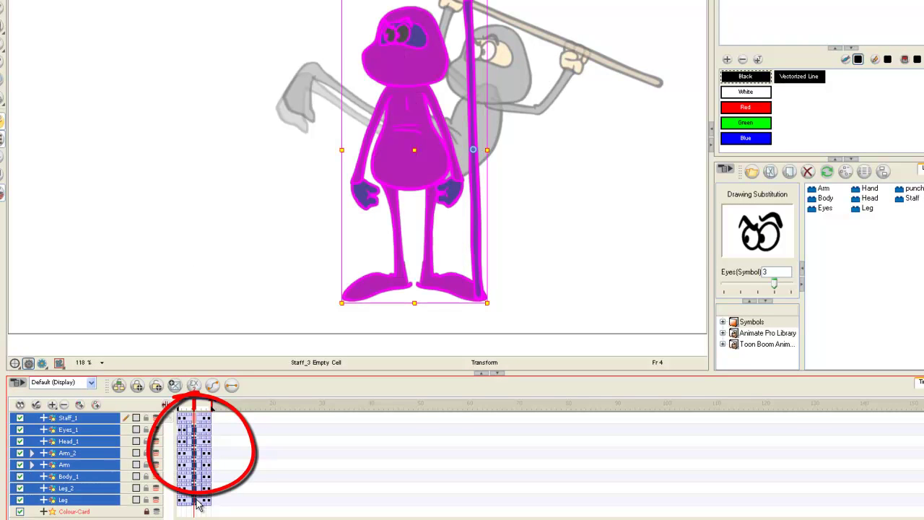
left_click(219, 217)
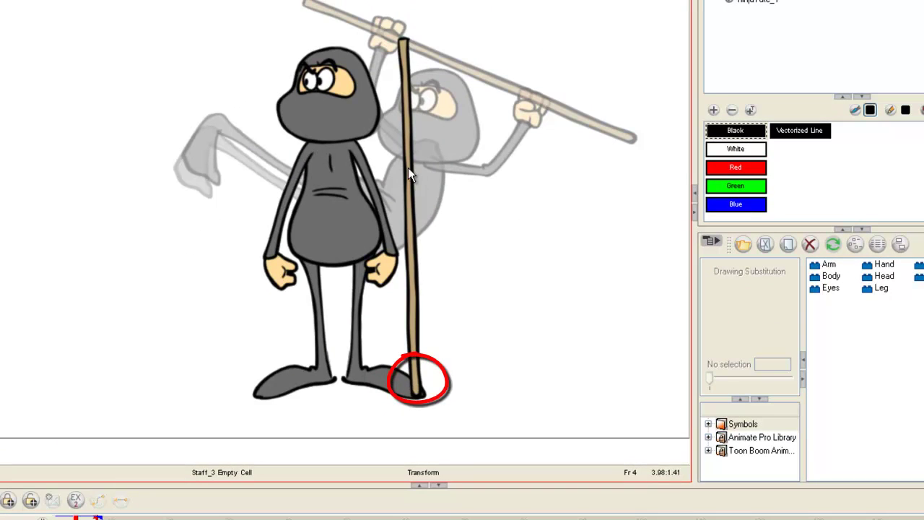
- Move the staff's pivot to its base and rotate the staff so its top leans away from the ninja
left_click(407, 168)
mouse_move(410, 218)
left_mouse_down()
mouse_move(410, 406)
mouse_move(415, 396)
left_mouse_up()
left_click_drag(441, 29, 494, 33)
left_click(532, 248)
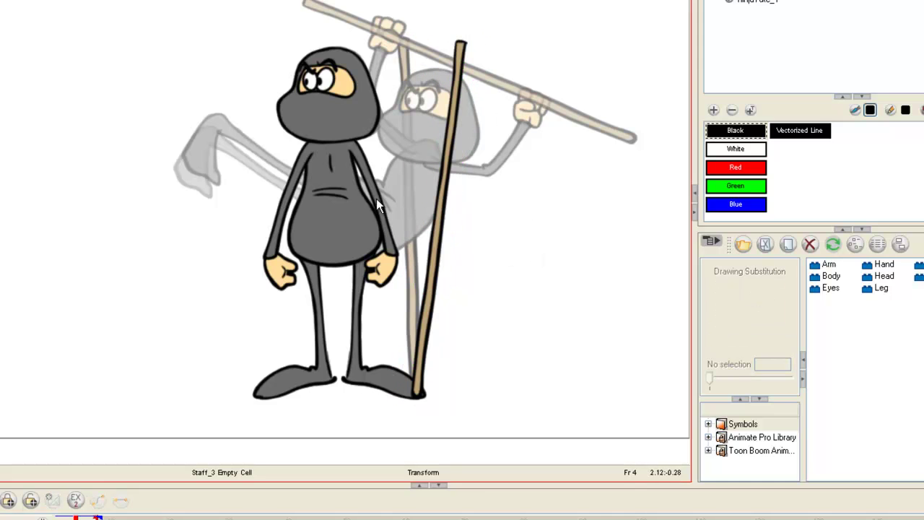
- Rotate the arm nearest the staff outward so its hand reaches the staff
left_click(372, 190)
left_click_drag(404, 301, 476, 277)
left_click(515, 305)
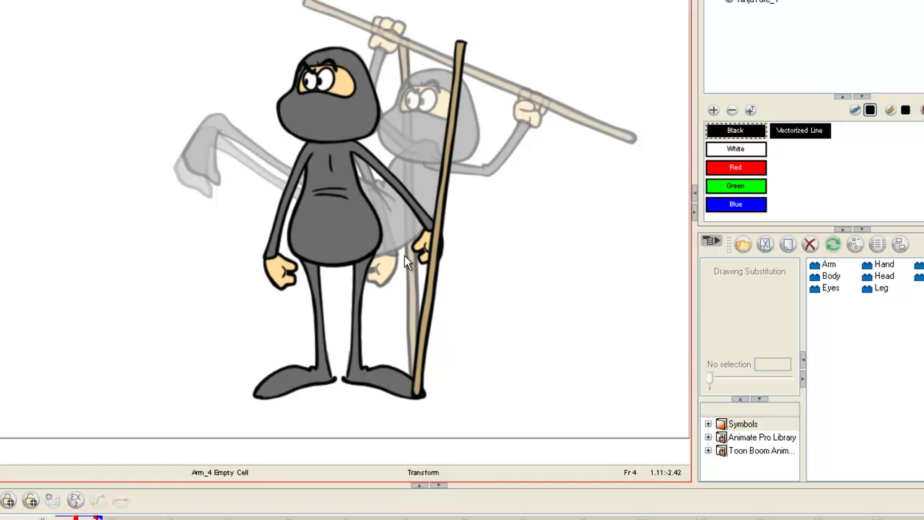
- Swap the hand at the staff to drawing 6, rotate it into a grip, and tilt the staff further into it
left_click(418, 247)
mouse_move(467, 280)
left_mouse_down()
mouse_move(489, 269)
mouse_move(499, 248)
mouse_move(524, 256)
left_mouse_up()
left_click_drag(721, 376, 786, 382)
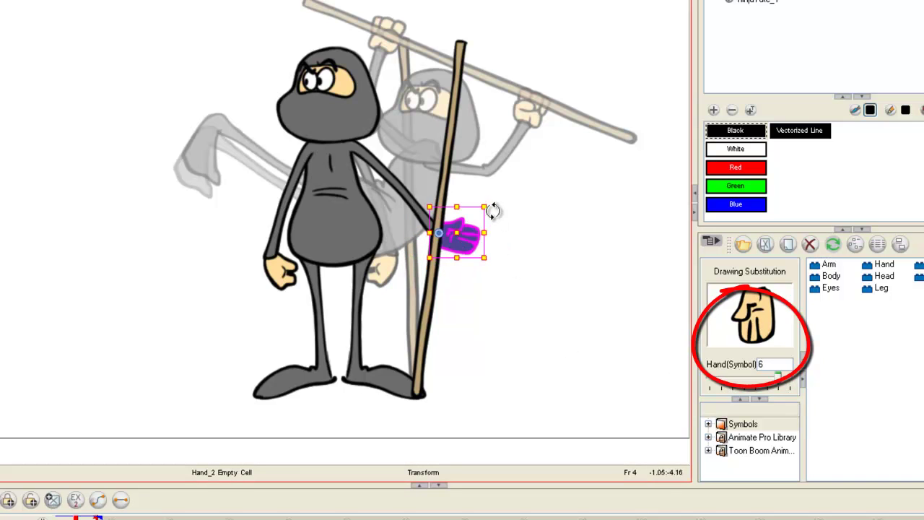
left_click_drag(495, 199, 499, 221)
left_click_drag(468, 255, 457, 254)
left_click(566, 256)
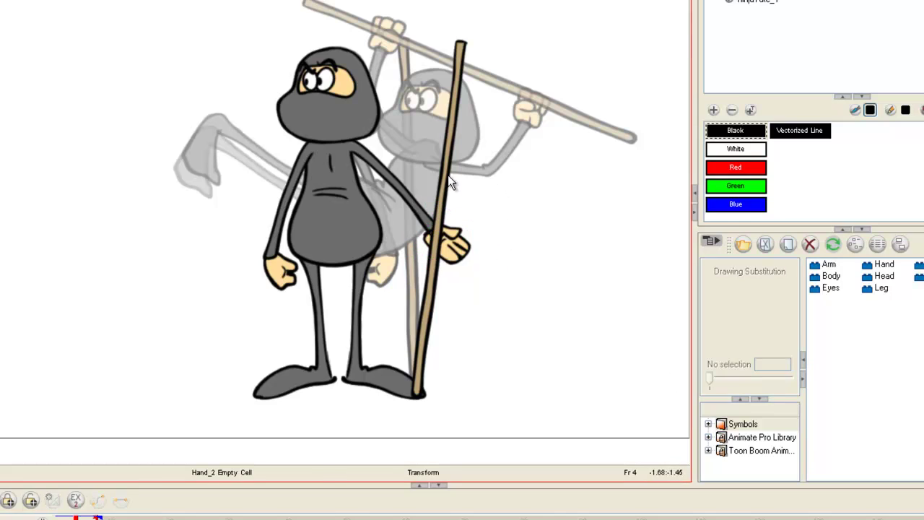
left_click(447, 175)
left_click_drag(510, 93, 529, 95)
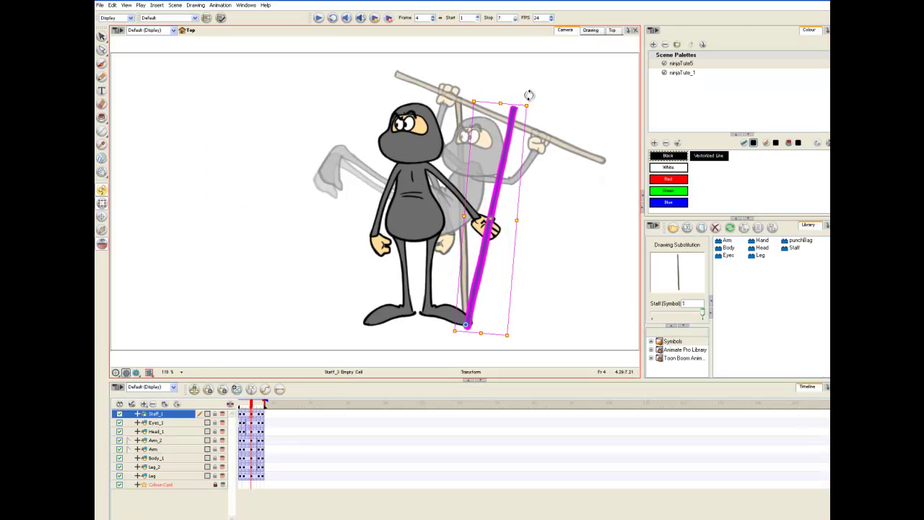
- Rotate the arm on the side away from the staff outward and up from the body
left_click(366, 219)
left_click(380, 215)
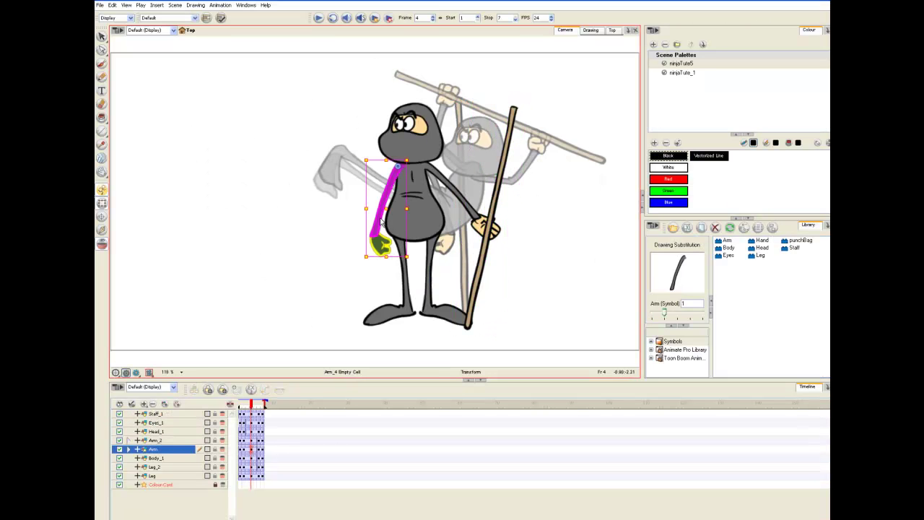
left_click_drag(346, 254, 314, 223)
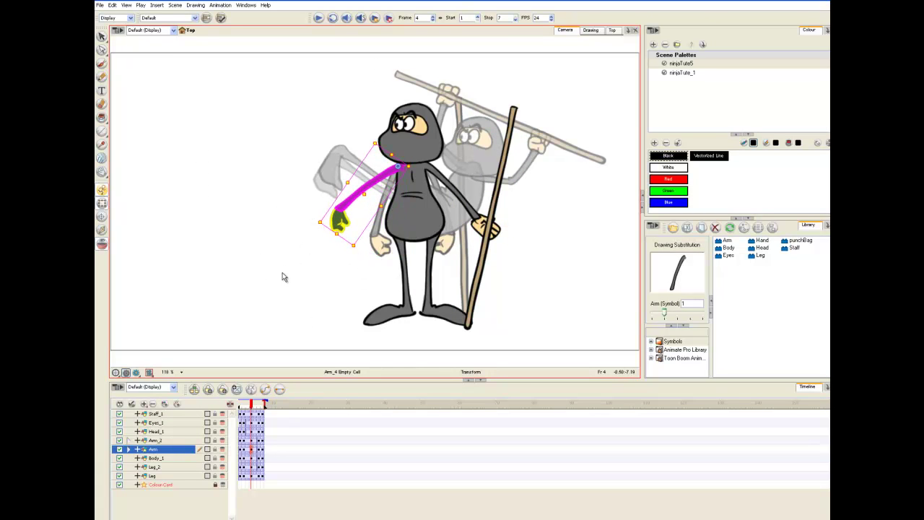
left_click(283, 273)
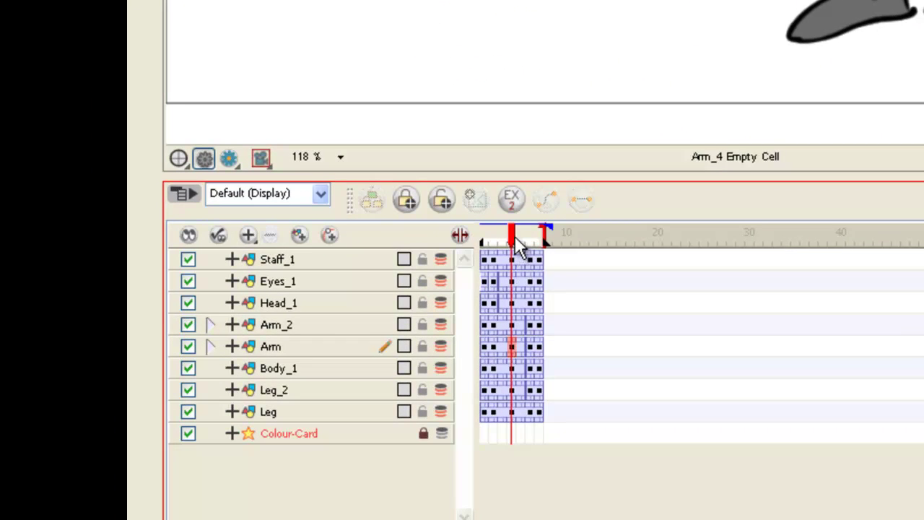
- Swap the arm nearest the staff to drawing 2, flip it vertically, and rotate it down so the forearm points toward the staff
left_click_drag(515, 238, 520, 413)
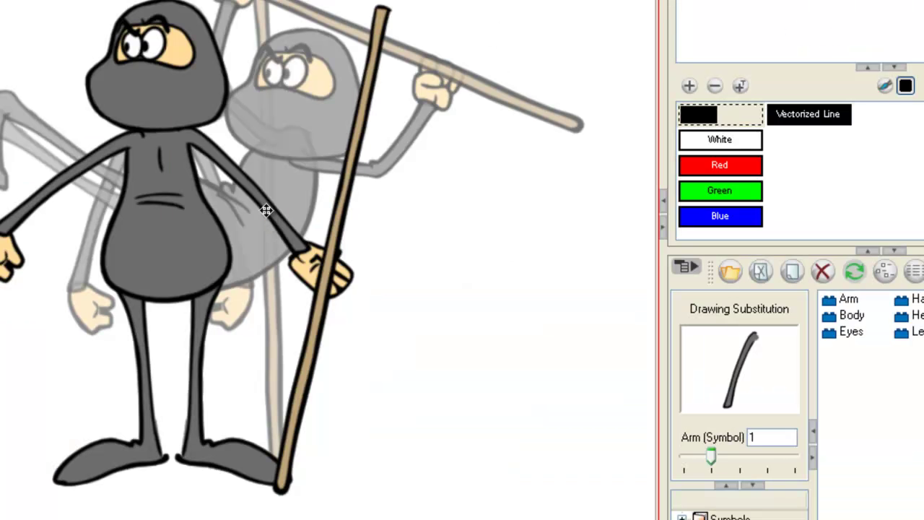
left_click_drag(713, 456, 738, 455)
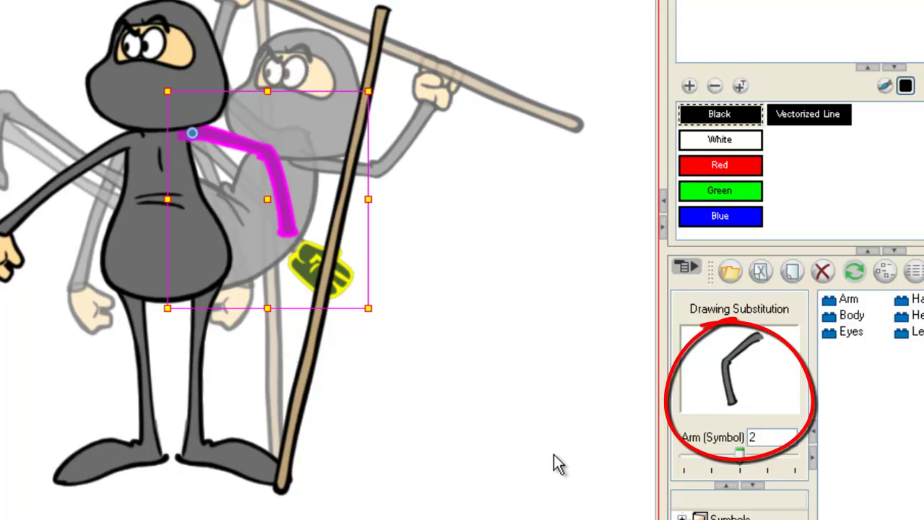
key("5")
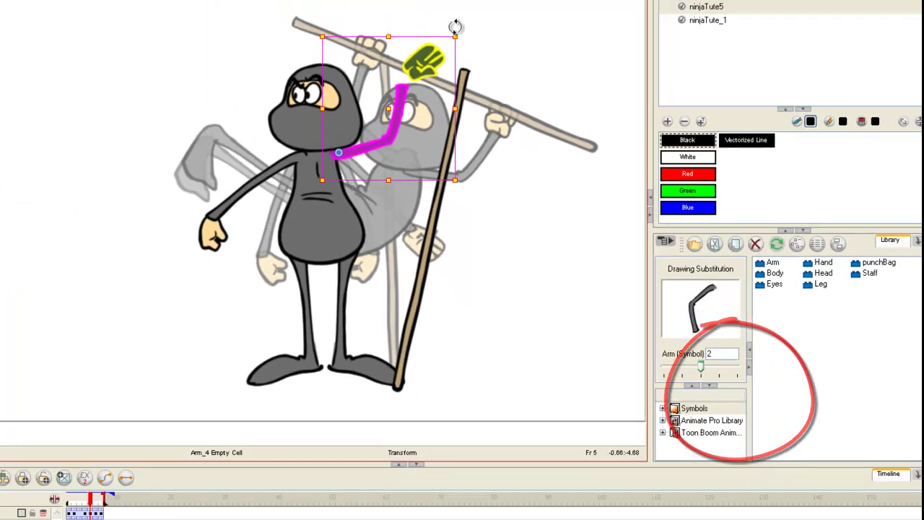
mouse_move(456, 27)
left_mouse_down()
mouse_move(551, 171)
mouse_move(509, 265)
mouse_move(532, 239)
mouse_move(517, 249)
left_mouse_up()
left_click(535, 250)
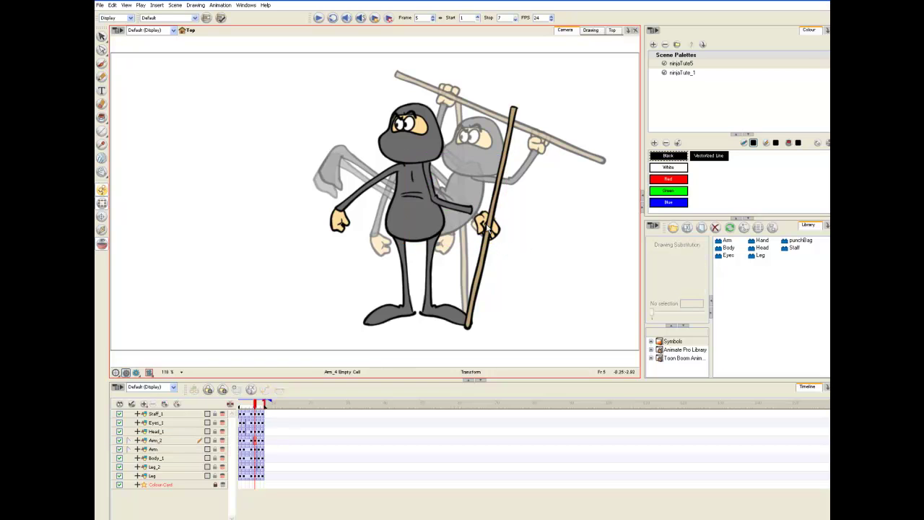
- Rotate the hand at the staff to follow the bent forearm, and shift that arm outward so the hand meets the staff
left_click(480, 222)
mouse_move(477, 223)
left_mouse_down()
mouse_move(496, 186)
mouse_move(489, 157)
left_mouse_up()
key("ctrl+z")
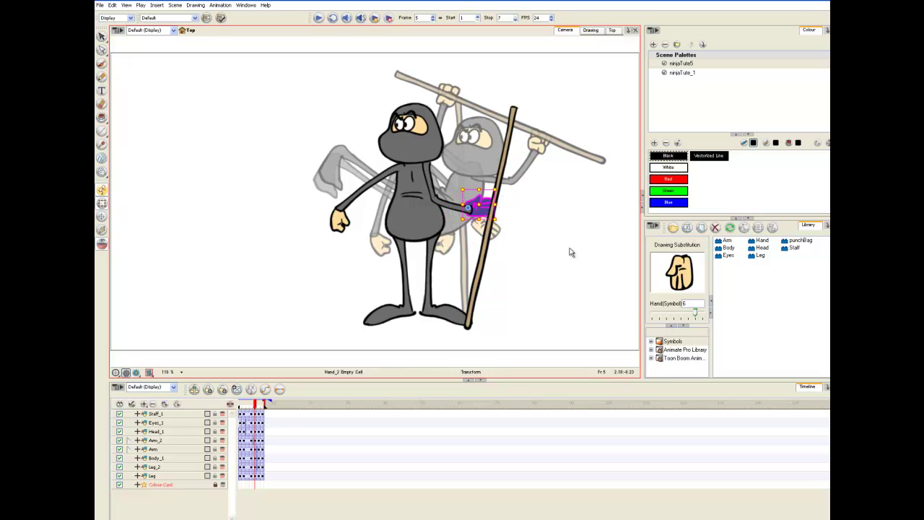
left_click_drag(505, 198, 505, 203)
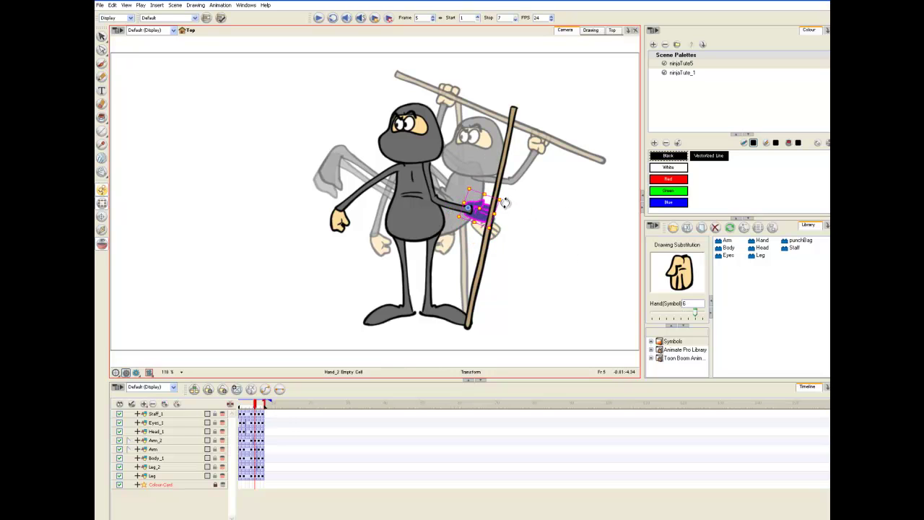
left_click(448, 205)
left_click_drag(448, 207, 461, 213)
left_click(537, 216)
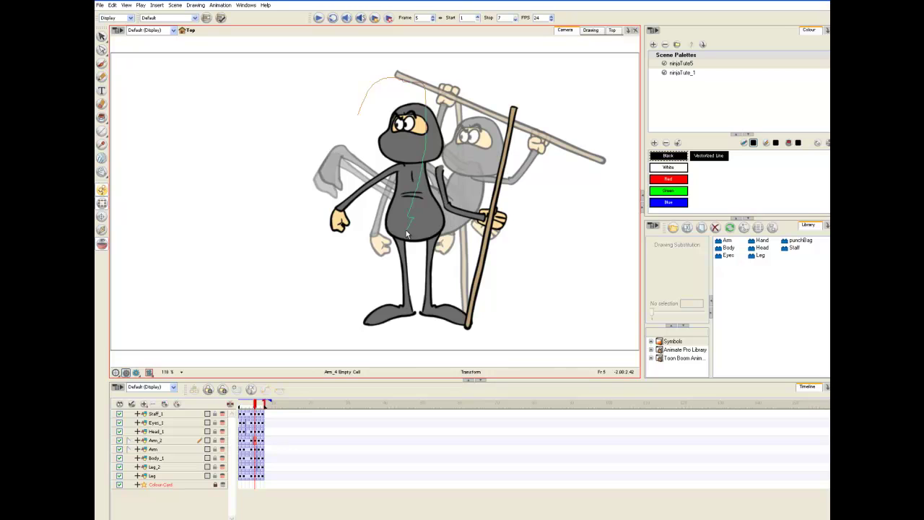
- Rotate the head, body and free arm about the hips toward the staff, and rotate the head slightly back against the lean
left_click(379, 217)
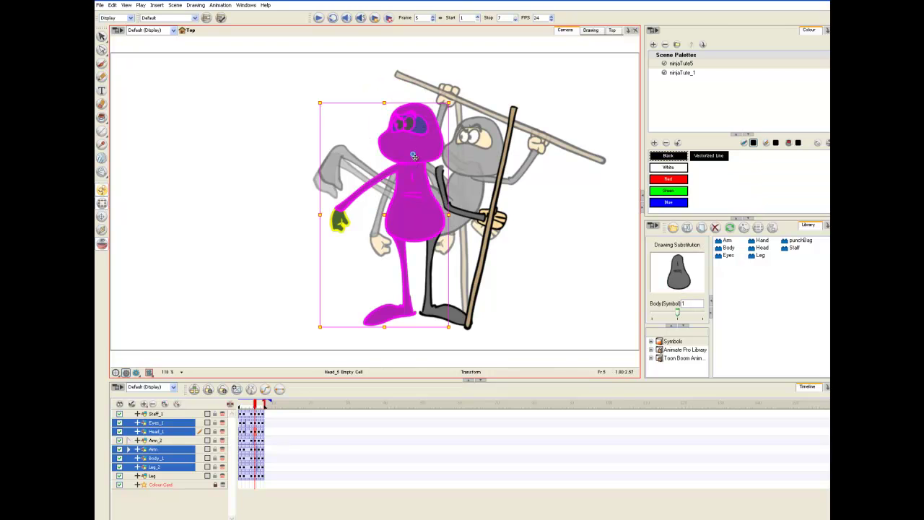
left_click(388, 307, "ctrl")
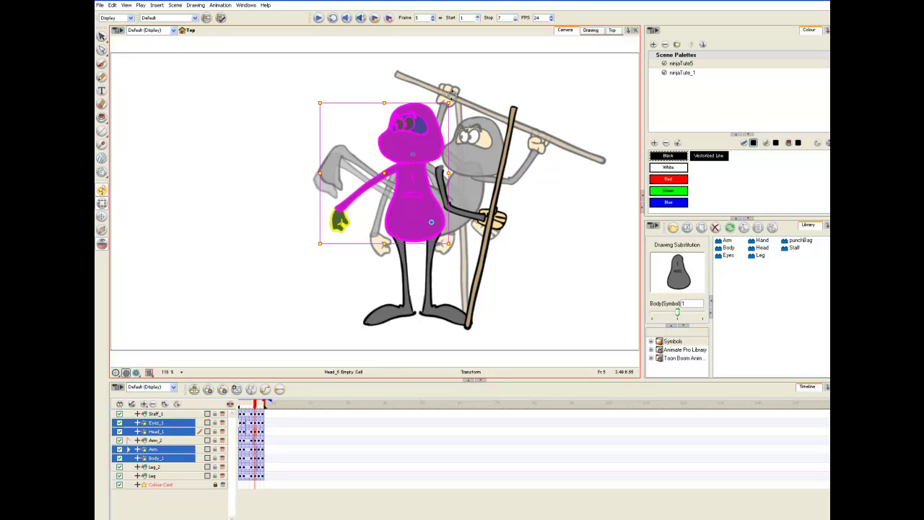
left_click_drag(453, 93, 489, 99)
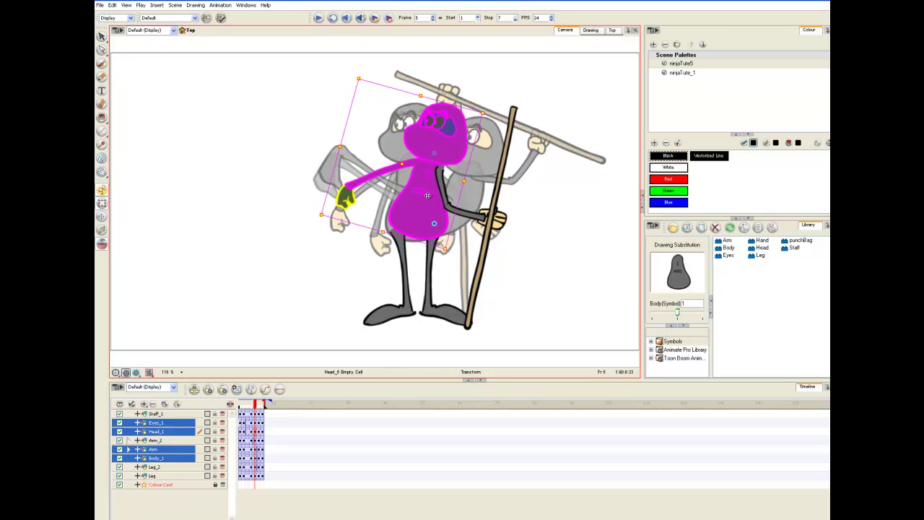
left_click(507, 72)
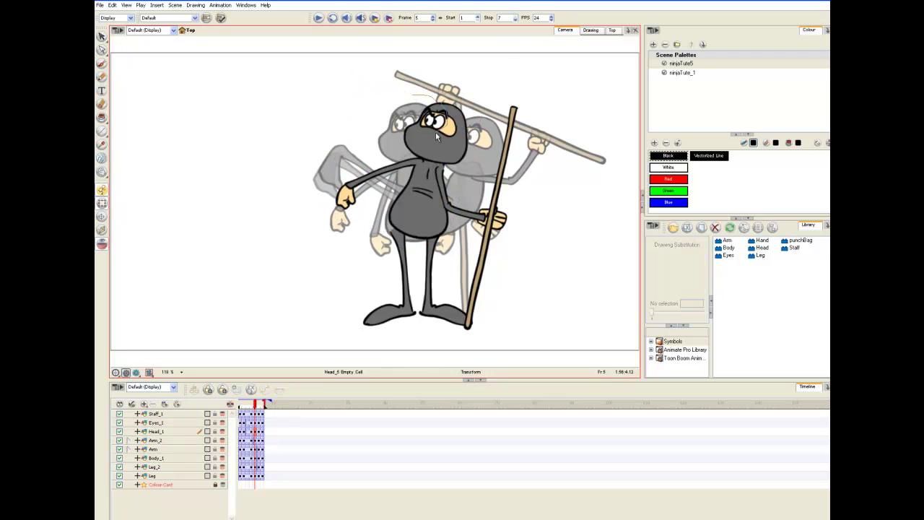
left_click(430, 122)
left_click_drag(487, 92, 477, 85)
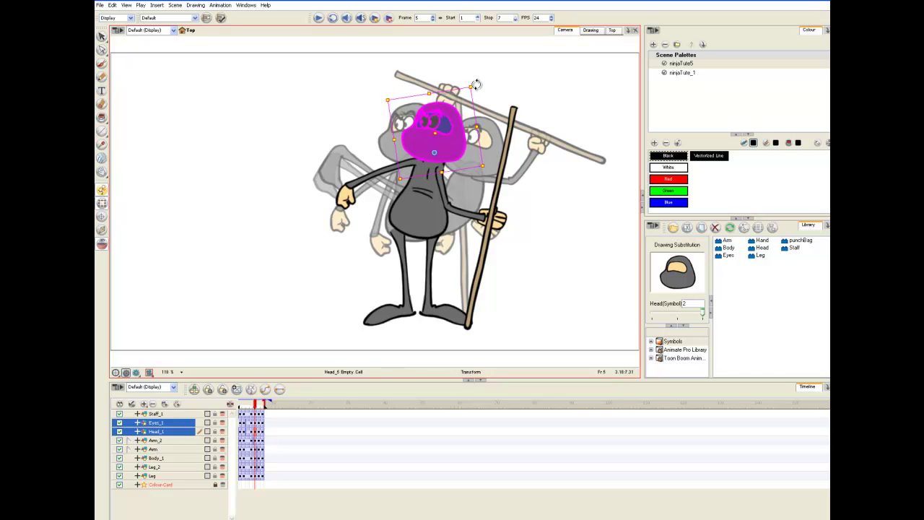
left_click(337, 244)
- Swap the free arm to drawing 2, flip it vertically, and rotate it so its raised forearm drops slightly outward
left_click(361, 177)
left_click(664, 312)
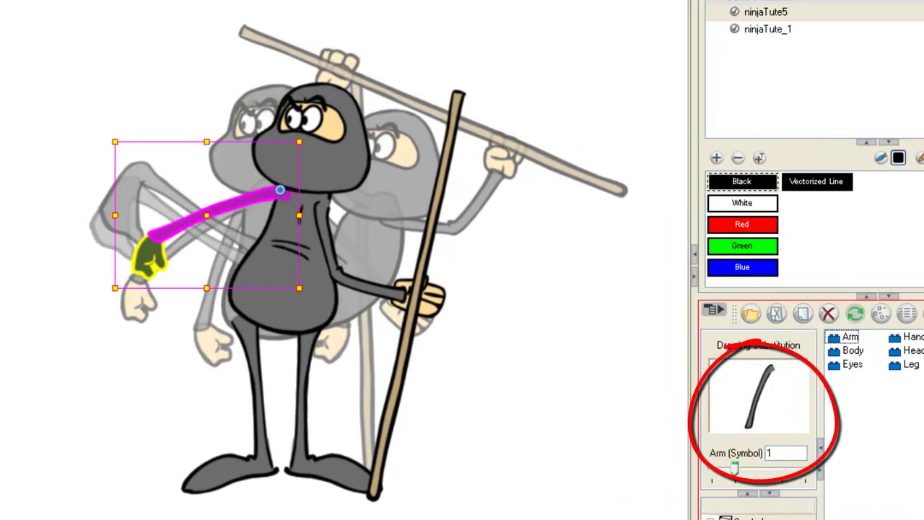
left_click(759, 483)
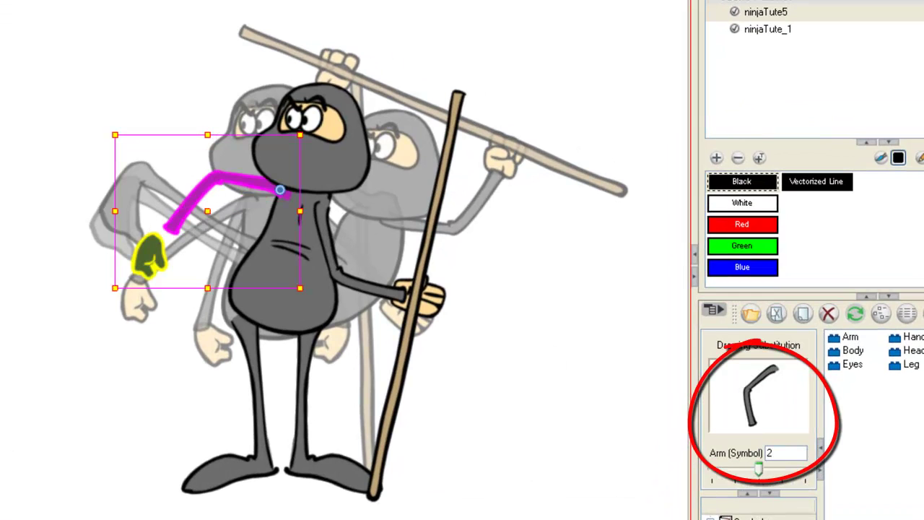
key("5")
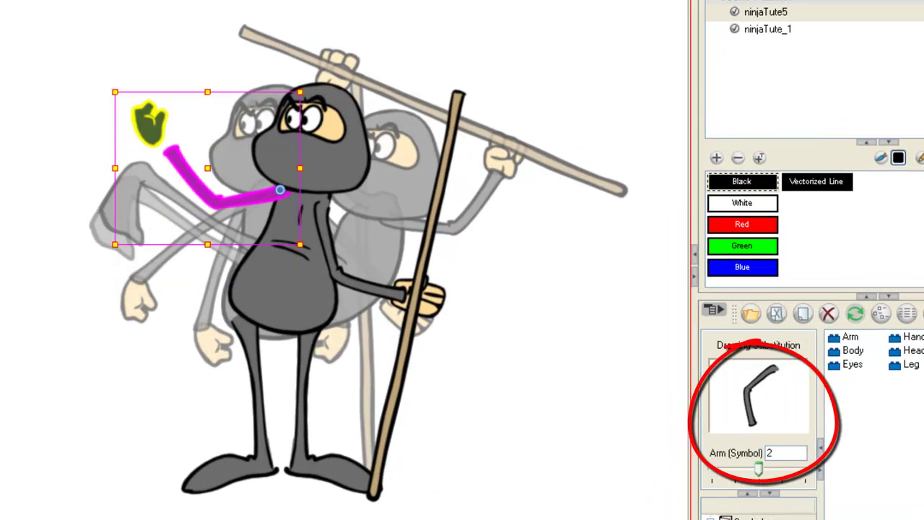
left_click(3, 108)
left_click(168, 153)
mouse_move(118, 81)
left_mouse_down()
mouse_move(82, 179)
mouse_move(80, 148)
left_mouse_up()
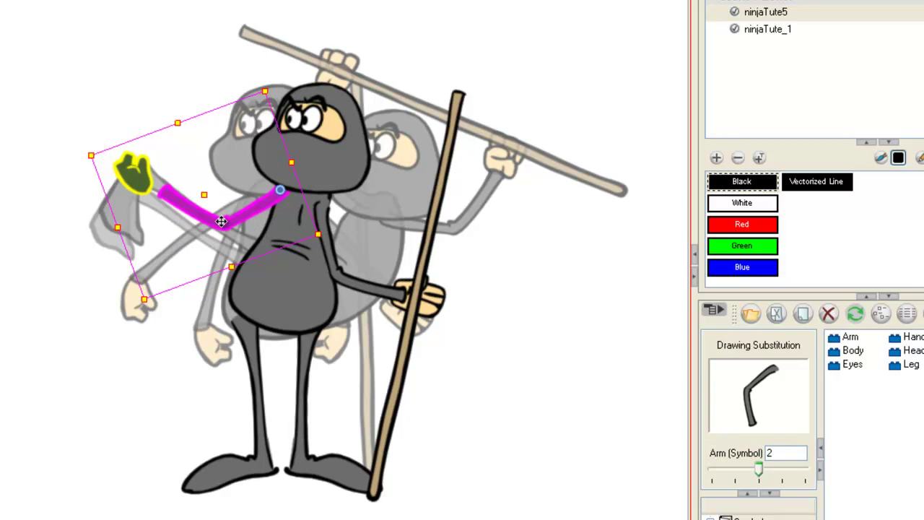
left_click(92, 115)
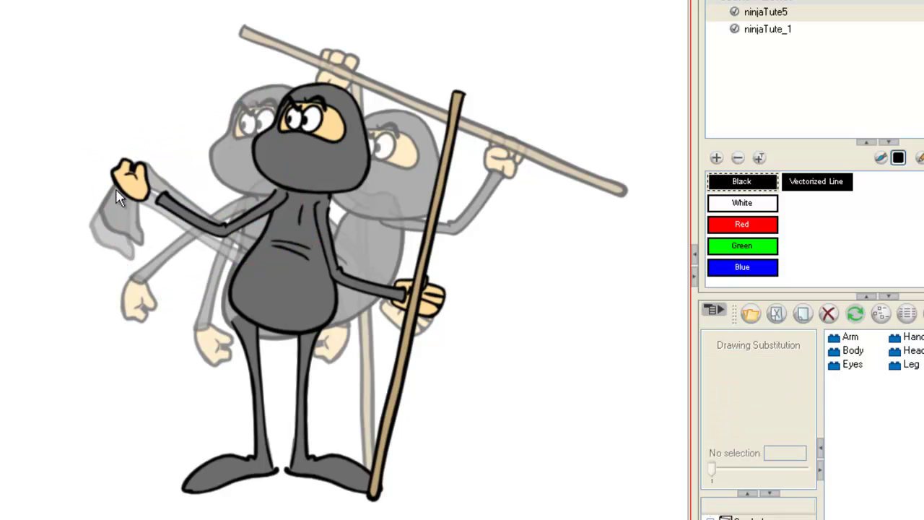
- Swap the free hand to drawing 7 and rotate its spread fingers at the wrist
left_click(129, 180)
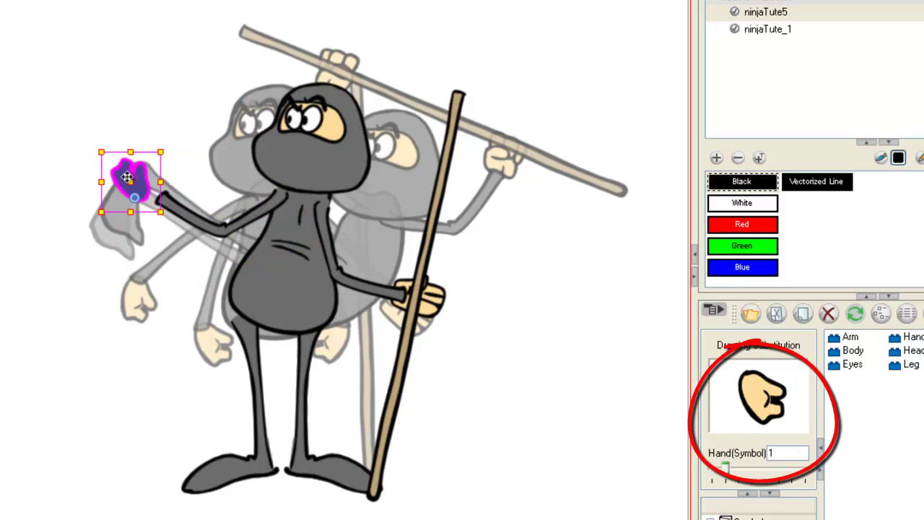
left_click_drag(724, 468, 809, 476)
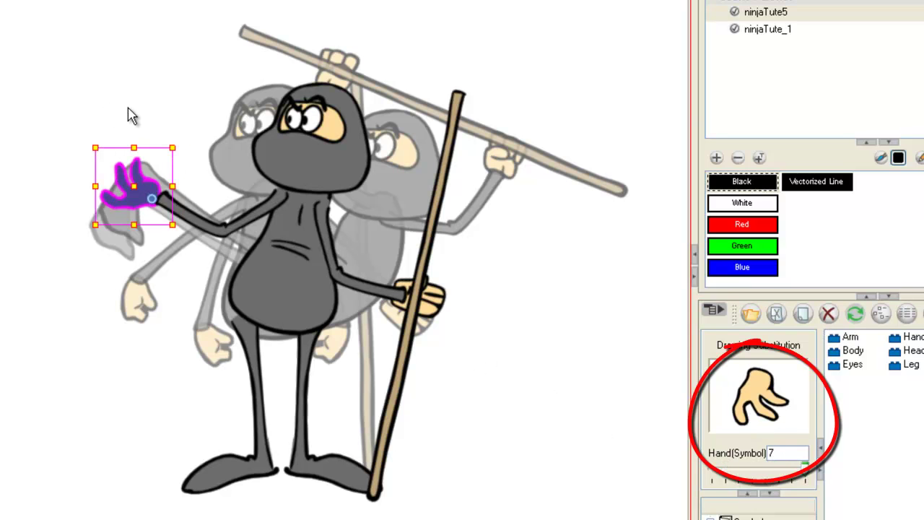
mouse_move(204, 127)
left_mouse_down()
mouse_move(124, 90)
mouse_move(68, 151)
left_mouse_up()
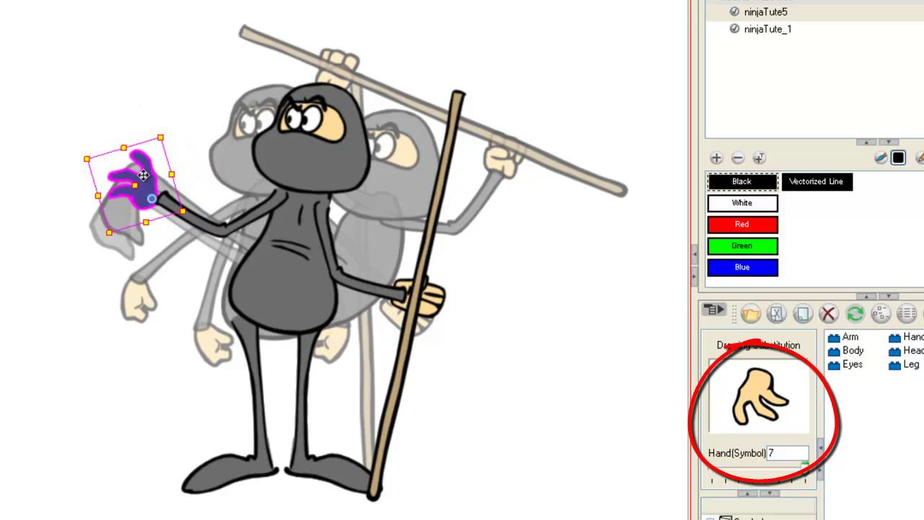
left_click(82, 355)
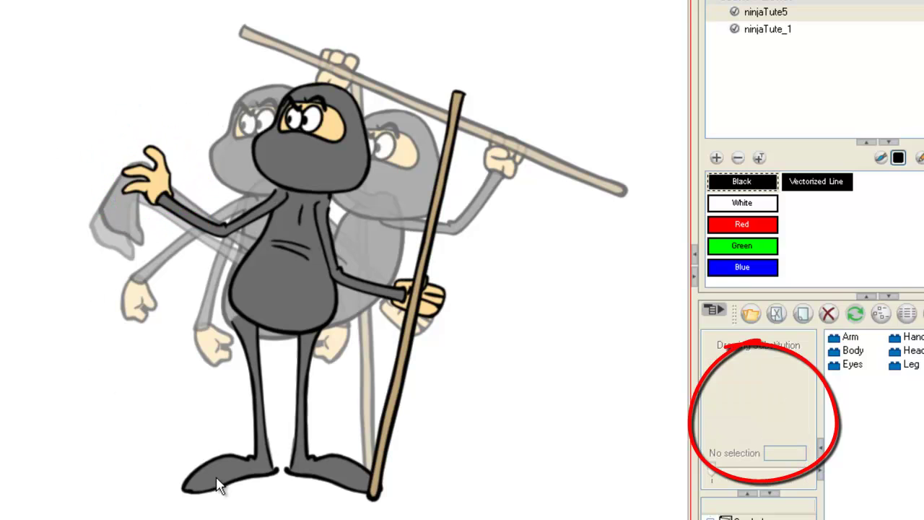
- Swap the leg away from the staff to drawing 2 and rotate it outward so its foot lifts off the ground
left_click(214, 485)
left_click(749, 473)
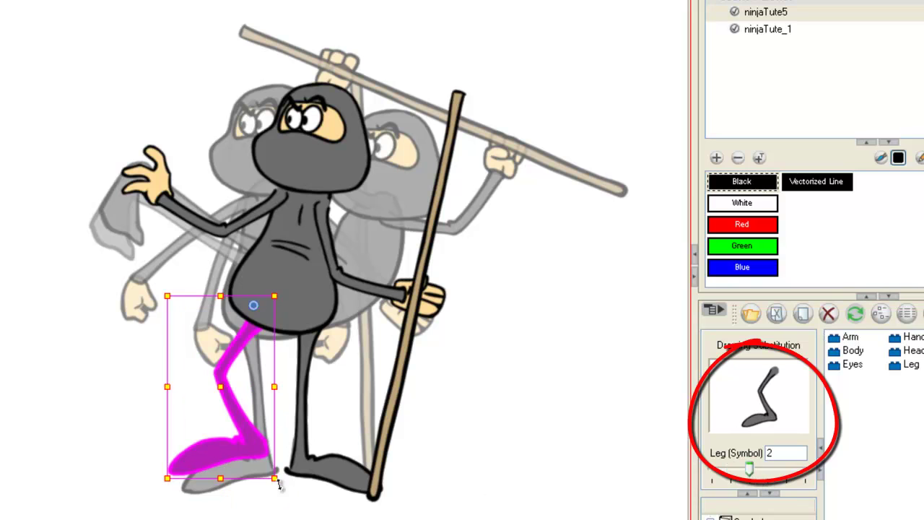
left_click_drag(160, 495, 115, 456)
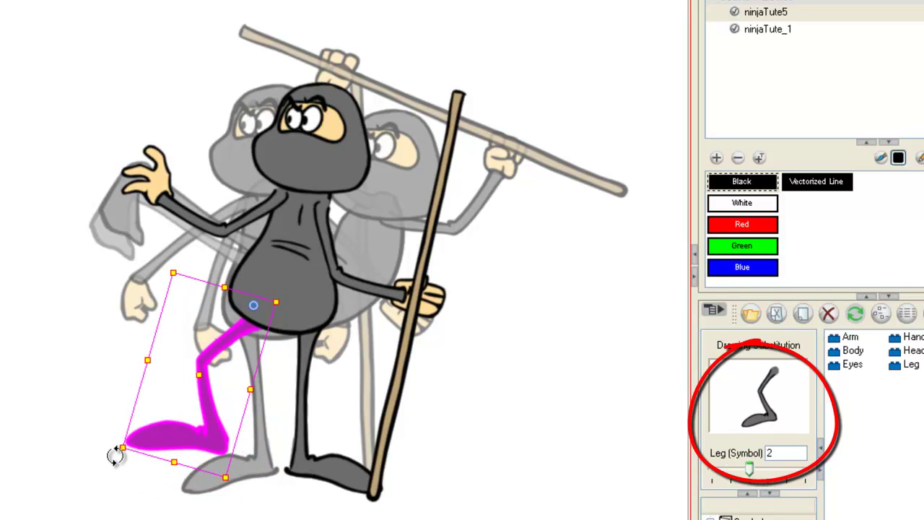
- Tilt the head and eyes slightly and nudge them into place over the neck
left_click_drag(369, 57, 311, 150)
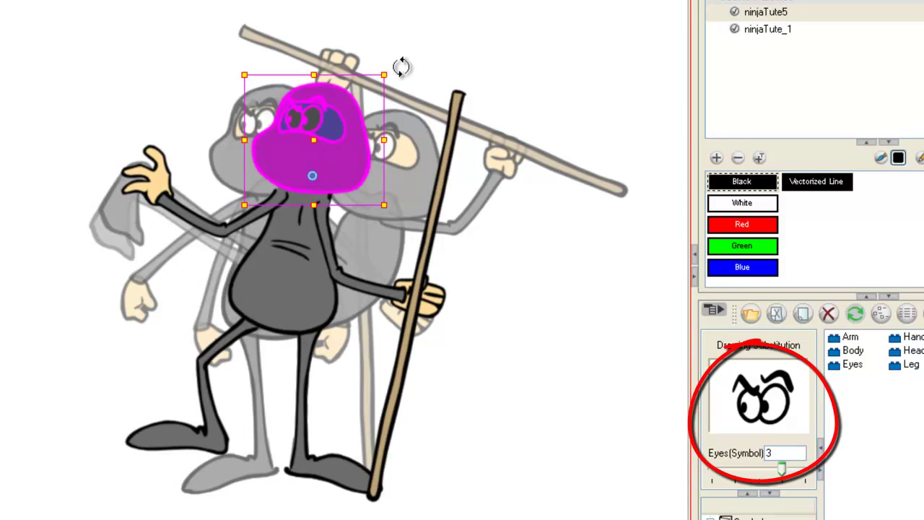
left_click_drag(383, 63, 397, 62)
left_click_drag(327, 166, 330, 166)
left_click(511, 335)
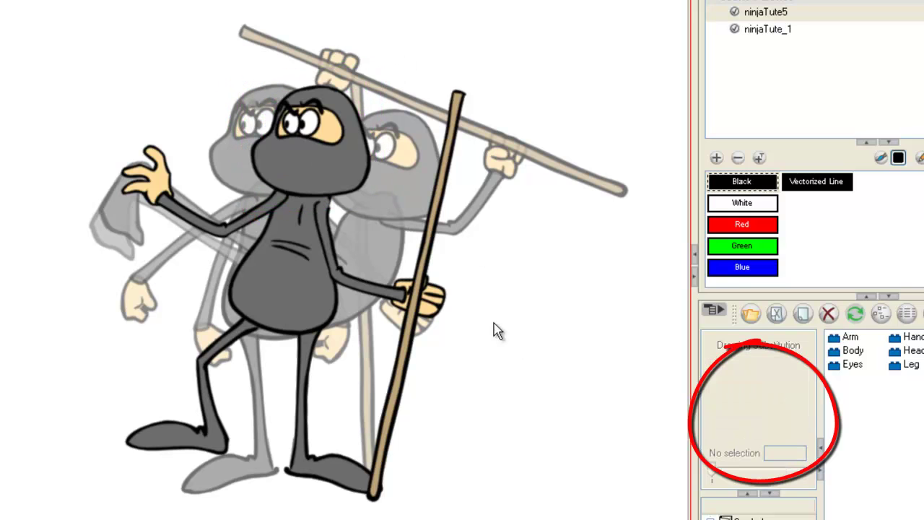
- Swap the hand at the staff to drawing 3 and position the fist in front of the staff
left_click(438, 298)
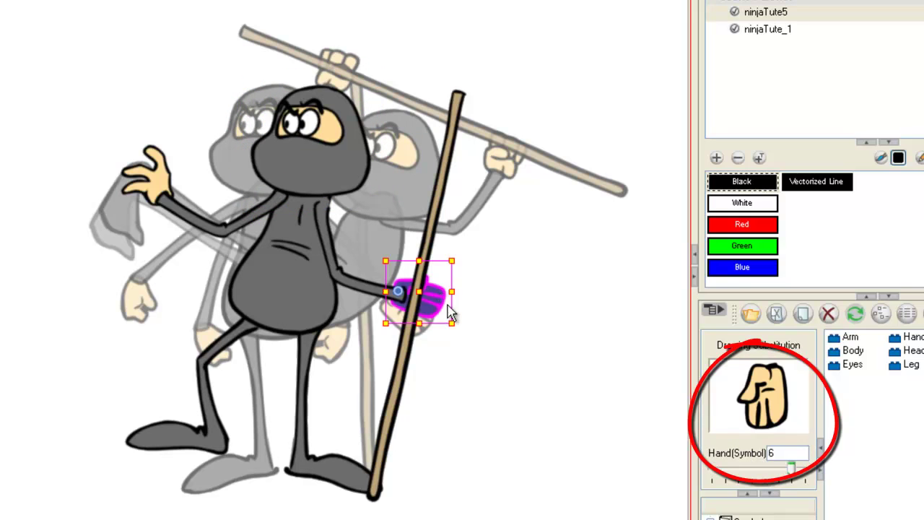
left_click(748, 477)
left_click(747, 479)
left_click(748, 480)
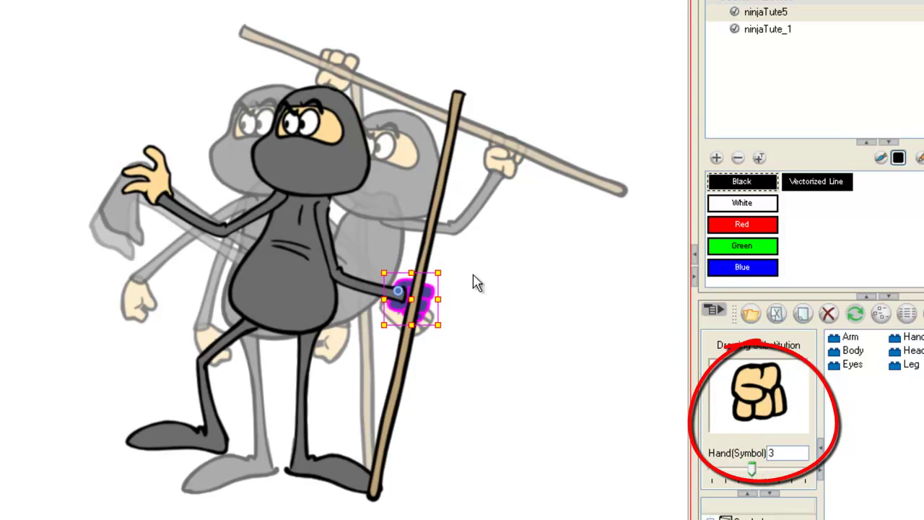
left_click_drag(428, 296, 433, 296)
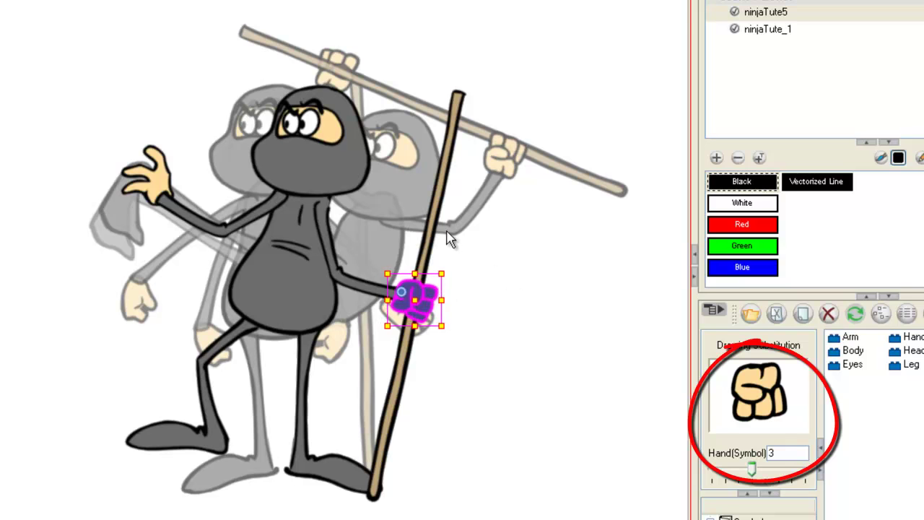
left_click(492, 283)
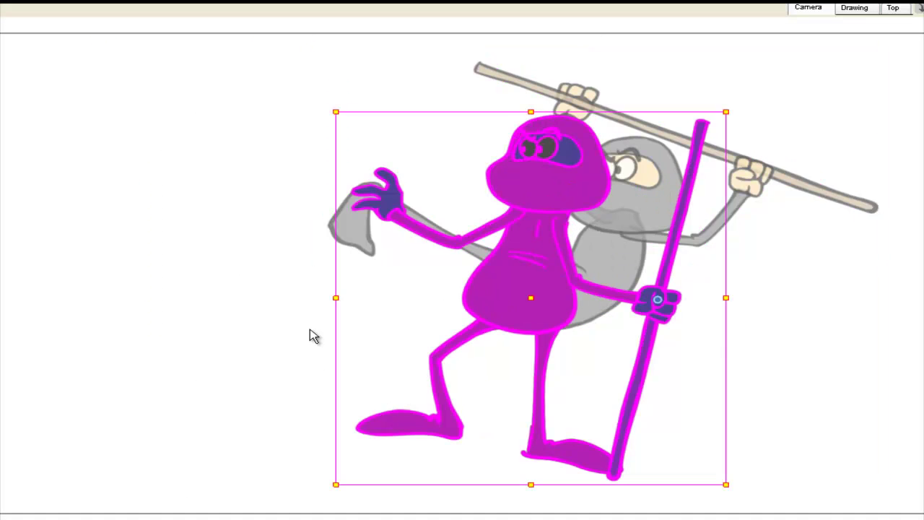
- Select the upper body, arms and staff without the legs, move the pivot to the hips, and rotate the selection backward
left_click(262, 320)
mouse_move(760, 311)
left_mouse_down()
mouse_move(427, 72)
mouse_move(744, 152)
mouse_move(453, 299)
left_mouse_up()
left_click(657, 304, "ctrl")
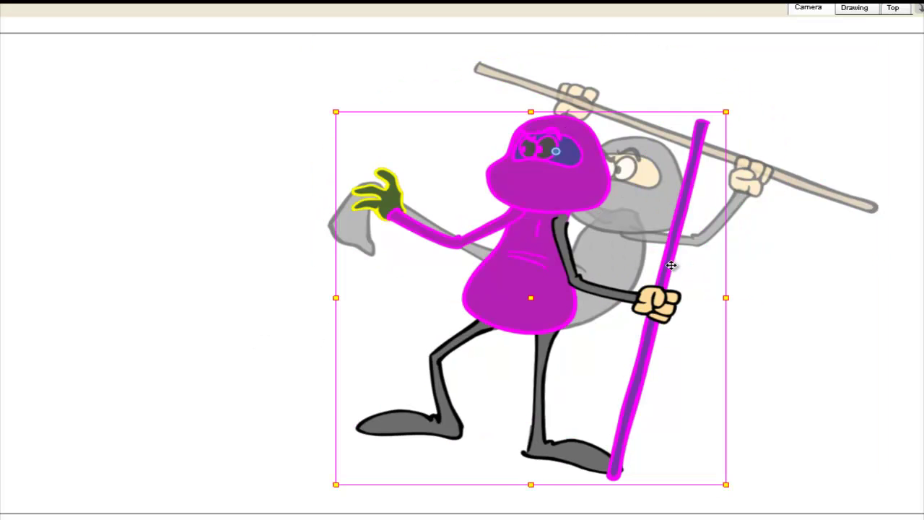
left_click(670, 264, "ctrl")
left_click_drag(557, 151, 550, 319)
left_click_drag(635, 100, 728, 112)
- Rotate the raised leg higher and swap it to its next drawing for a kicking pose
left_click_drag(371, 426, 368, 396)
mouse_move(346, 438)
left_mouse_down()
mouse_move(289, 366)
mouse_move(296, 387)
left_mouse_up()
key("]")
- Adjust the staff-side arm and the staff so the arm reaches outward and the staff's top tilts toward the ninja
left_click(612, 259)
left_click_drag(621, 294, 669, 296)
left_click_drag(786, 106, 784, 103)
left_click(694, 70)
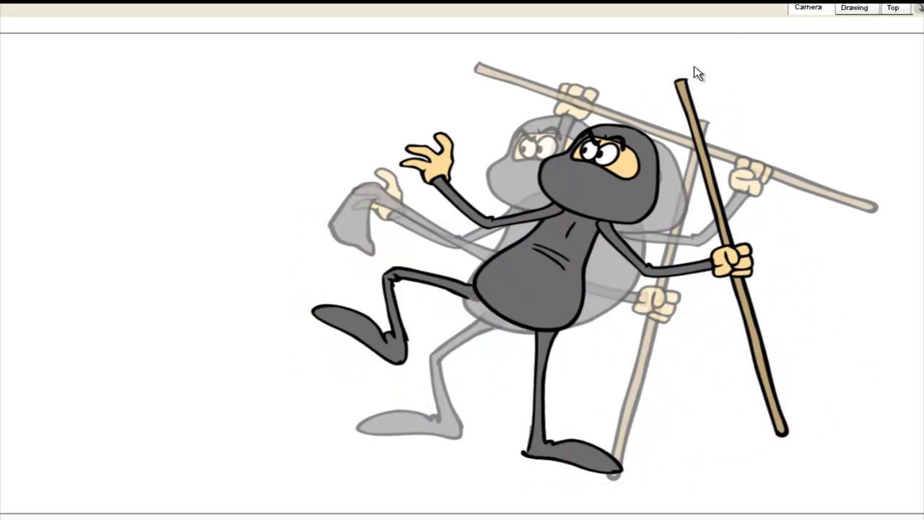
- Rotate the head and eyes forward against the backward lean and nudge the head into place on the body
left_click(601, 178)
left_click_drag(514, 94, 479, 114)
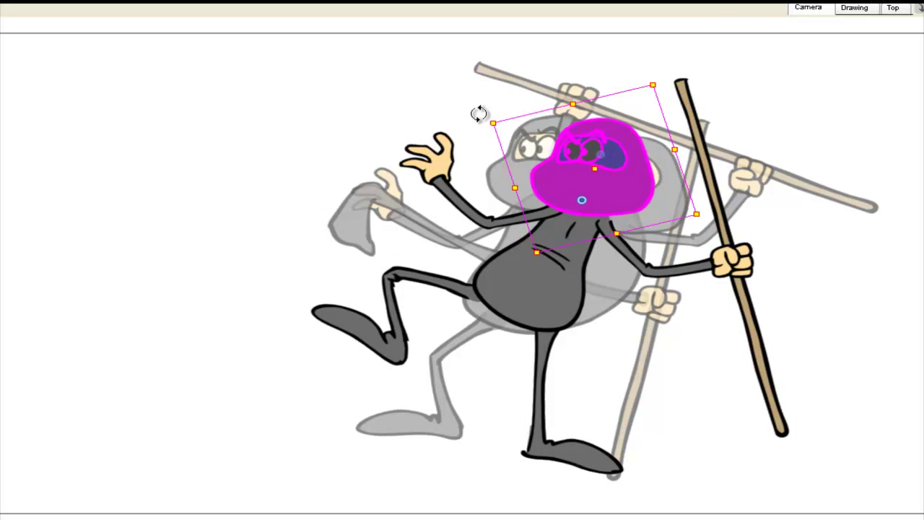
left_click_drag(622, 190, 616, 186)
- Rotate the free arm further upward and swap its hand to the open-palm drawing
left_click(441, 137)
left_click_drag(388, 121, 411, 81)
left_click(354, 105)
left_click(454, 134)
key("bracketright")
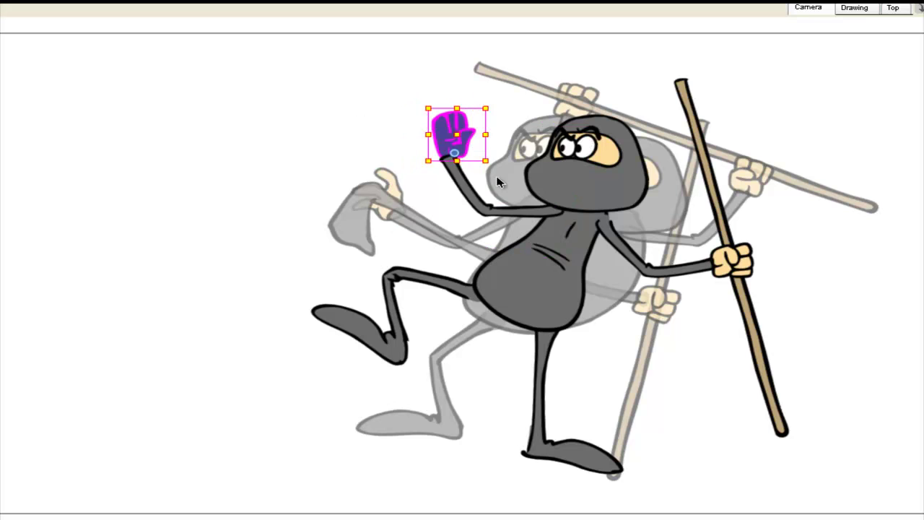
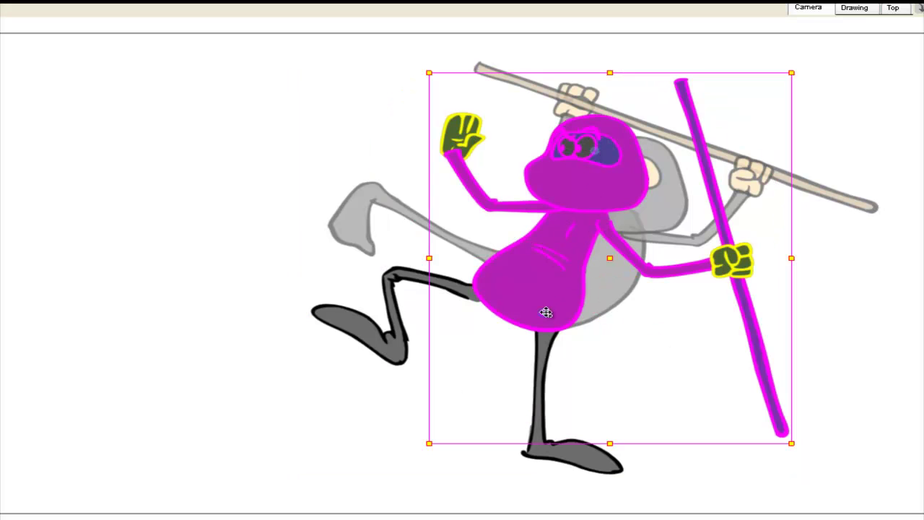
- Rotate the head, body, arms and staff further backward about the hips, leaving the legs in place
left_click_drag(804, 62, 833, 106)
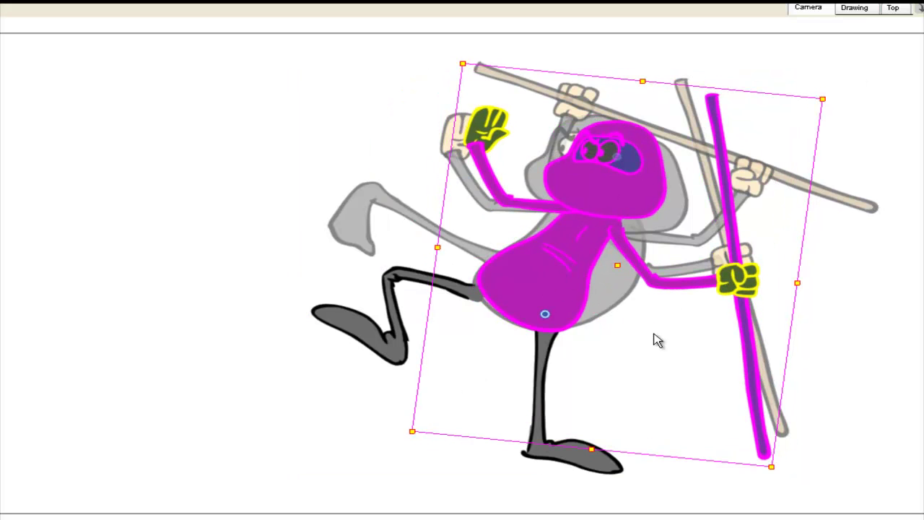
- Swap the torso to the crunched drawing and rotate it to line up with the head and hips
left_click(554, 286)
key("]")
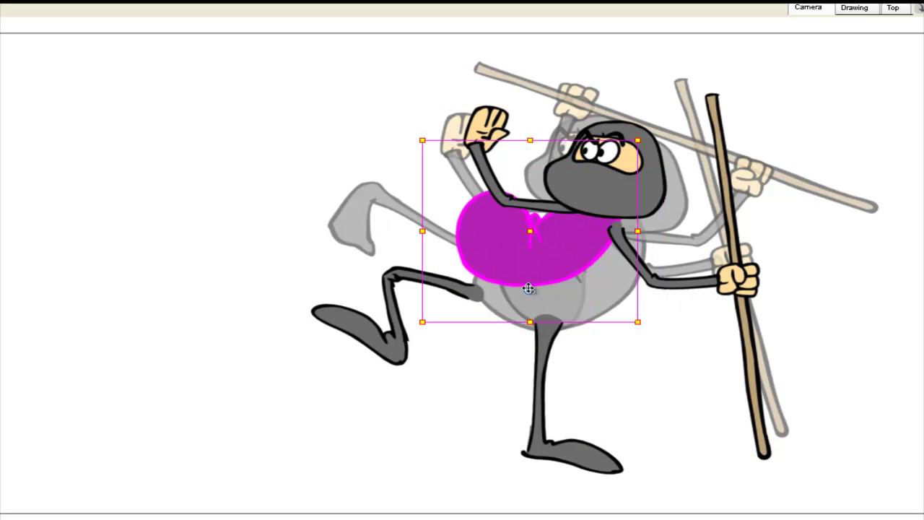
left_click_drag(423, 141, 382, 221)
- Raise the bent kicking leg to the torso's new hip position and rotate it upward
left_click(359, 299)
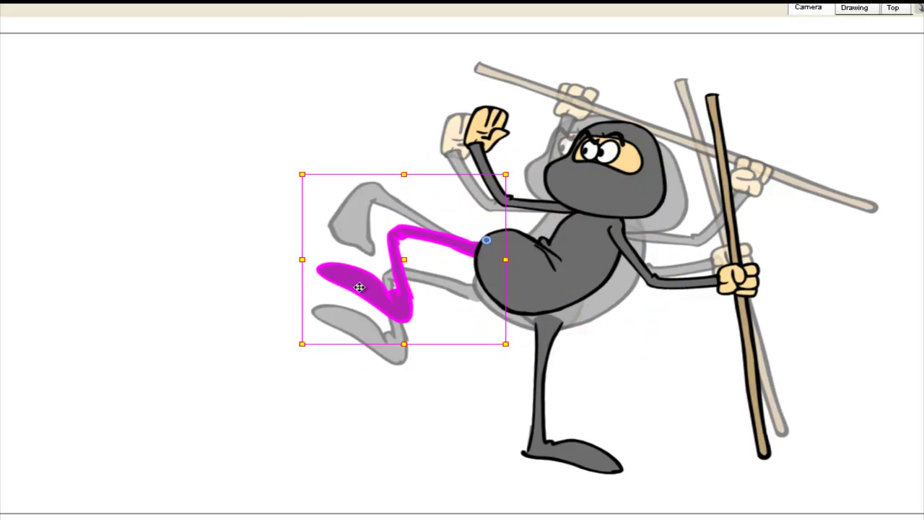
key("]")
key("[")
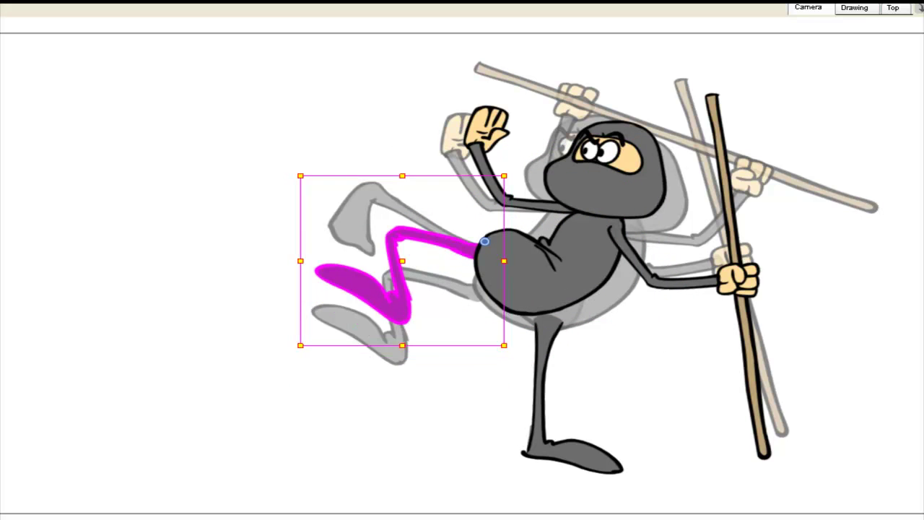
left_click_drag(289, 164, 366, 120)
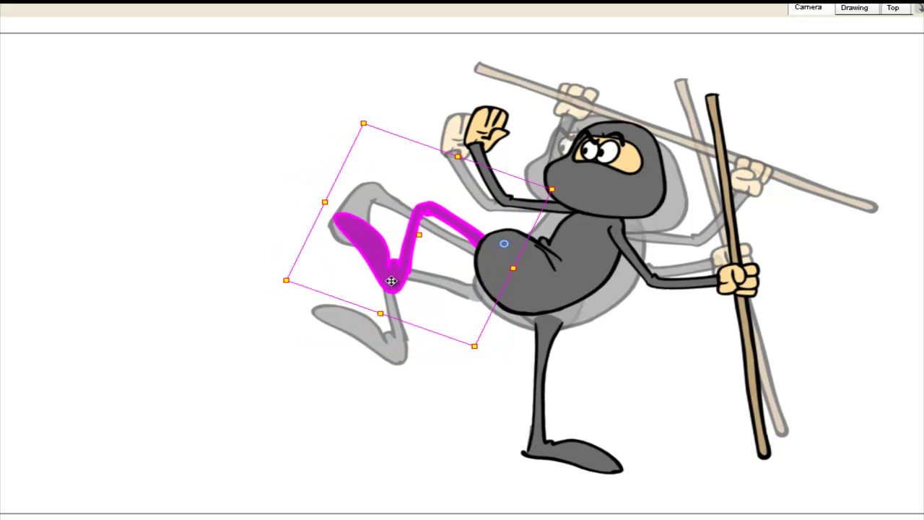
- Shift everything except the standing leg backward, then rotate it slightly forward about the hips
left_click(531, 44)
left_click_drag(831, 249, 841, 231)
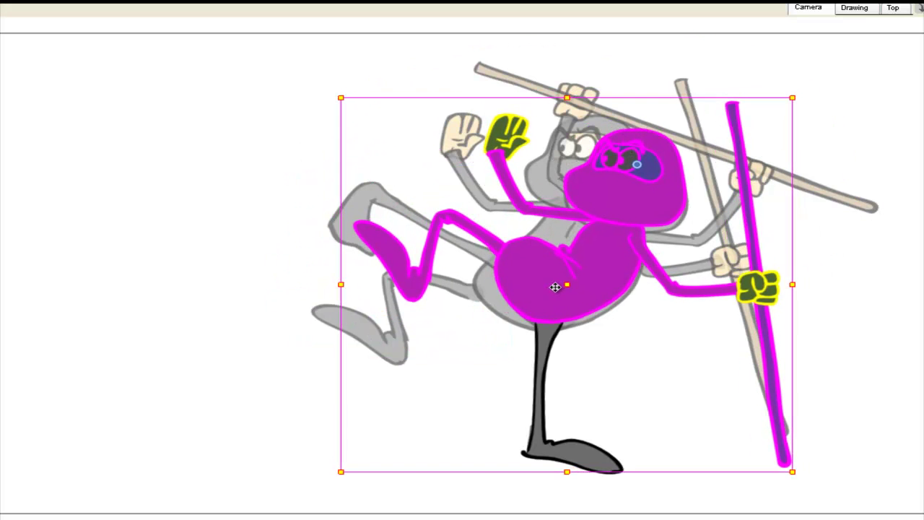
left_click_drag(805, 89, 783, 72)
- Rotate the staff-side arm with the staff upward and raise the free arm closer to the head
left_click(837, 276)
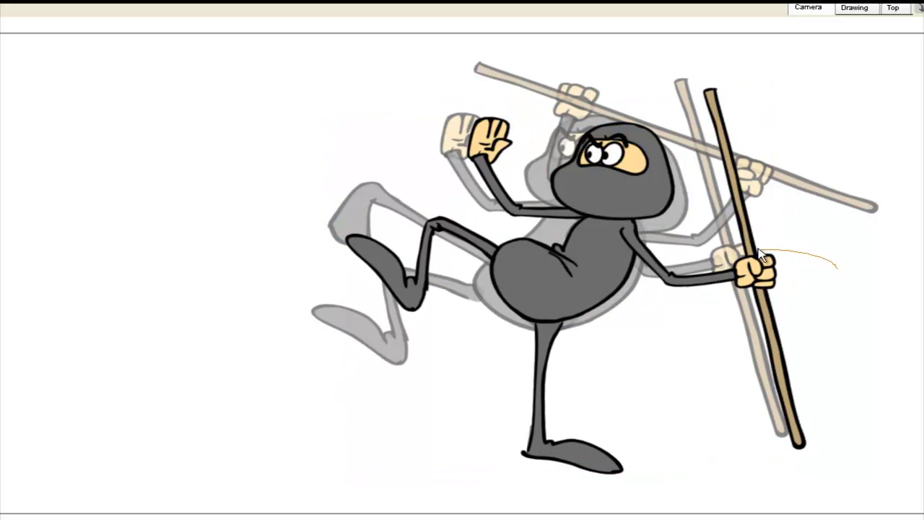
left_click(796, 314)
left_click_drag(820, 448, 857, 326)
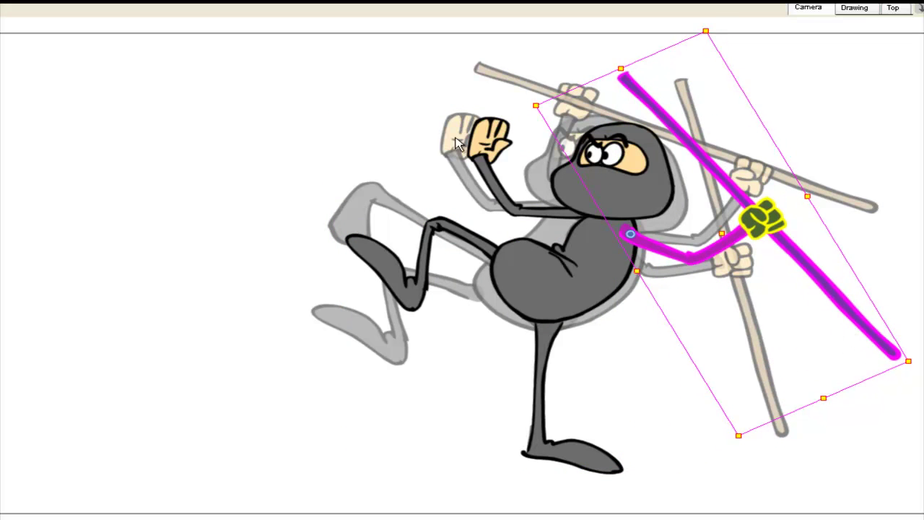
left_click(430, 140)
left_click(485, 166)
left_click_drag(460, 107, 516, 65)
left_click(375, 78)
- Shift the head slightly forward and rotate the torso to meet it
left_click(629, 172)
left_click_drag(646, 202, 631, 162)
left_click(597, 252)
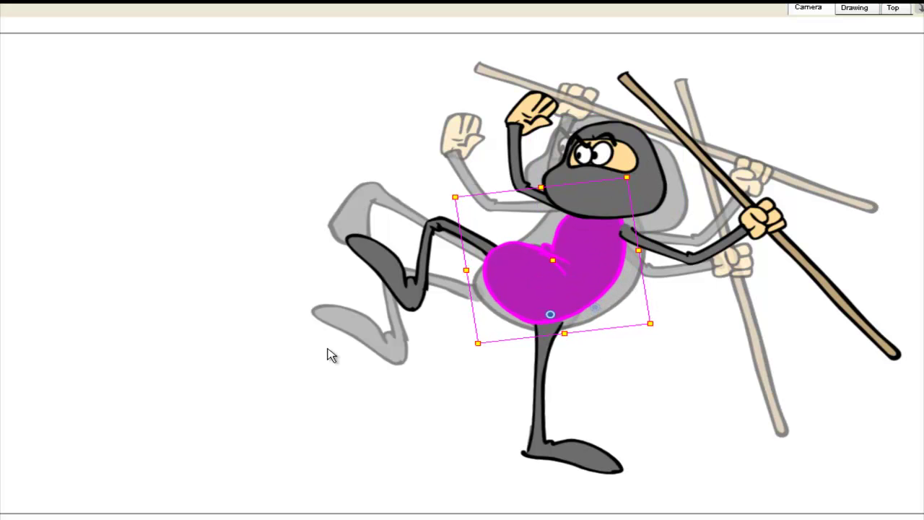
- Lower the bent kicking leg slightly and nudge the whole pose into place over the standing leg
left_click(402, 284)
left_click_drag(403, 284, 399, 298)
mouse_move(243, 159)
left_mouse_down()
mouse_move(656, 289)
mouse_move(538, 285)
left_mouse_up()
left_click_drag(546, 293, 553, 295)
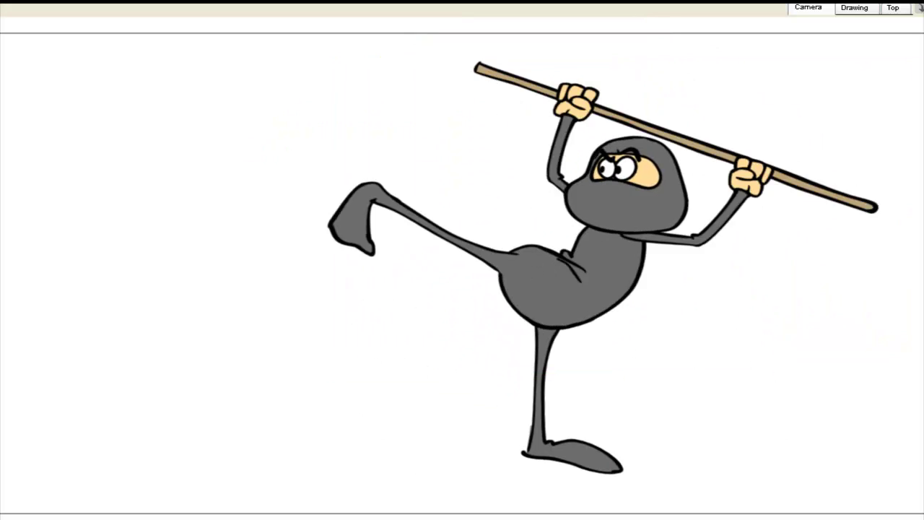
- On the full kick pose, rotate and skew the extended leg slightly higher
key("f")
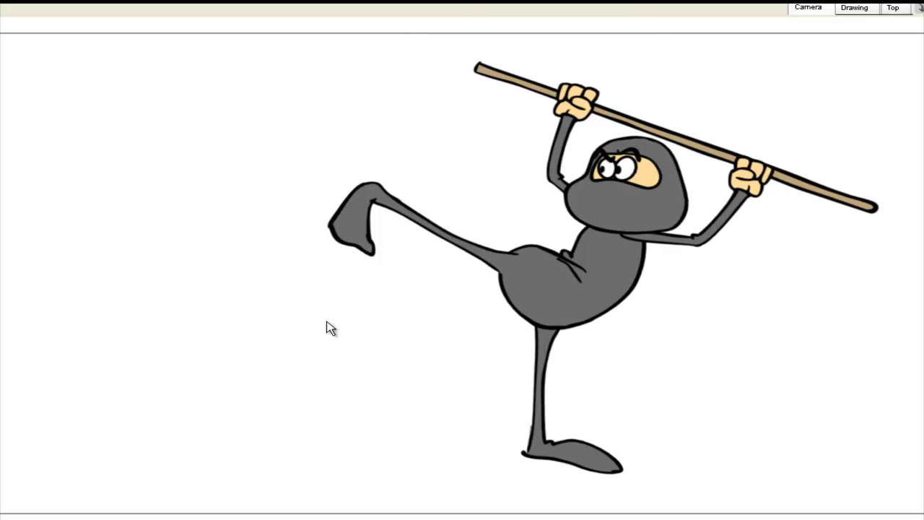
left_click(355, 227)
left_click_drag(309, 199, 309, 178)
mouse_move(363, 133)
left_mouse_down()
mouse_move(290, 111)
mouse_move(82, 225)
left_mouse_up()
mouse_move(265, 132)
left_mouse_down()
mouse_move(267, 120)
mouse_move(299, 131)
mouse_move(274, 130)
left_mouse_up()
- Rotate and skew the torso, head, arms and staff slightly backward about the hips on the kick pose
mouse_move(686, 334)
left_mouse_down()
mouse_move(547, 234)
mouse_move(772, 127)
mouse_move(588, 239)
left_mouse_up()
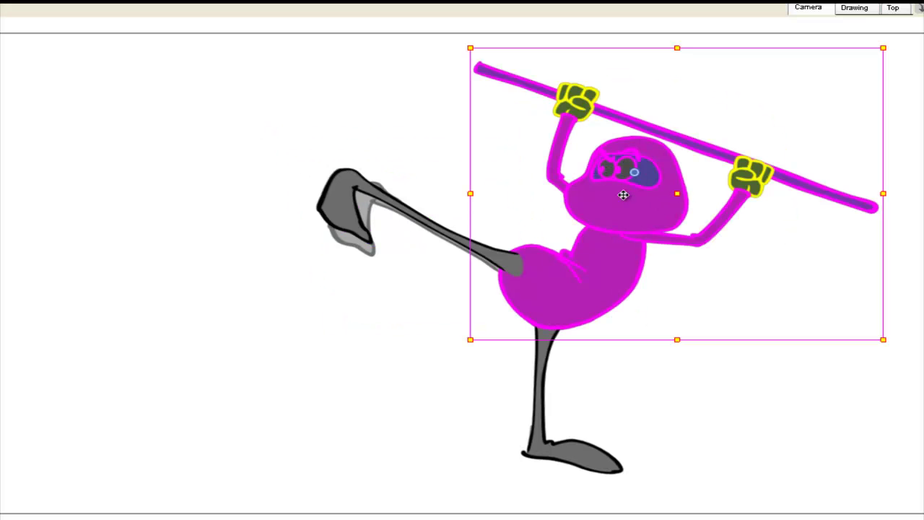
left_click_drag(903, 44, 902, 50)
left_click_drag(822, 49, 842, 51)
left_click_drag(699, 51, 699, 59)
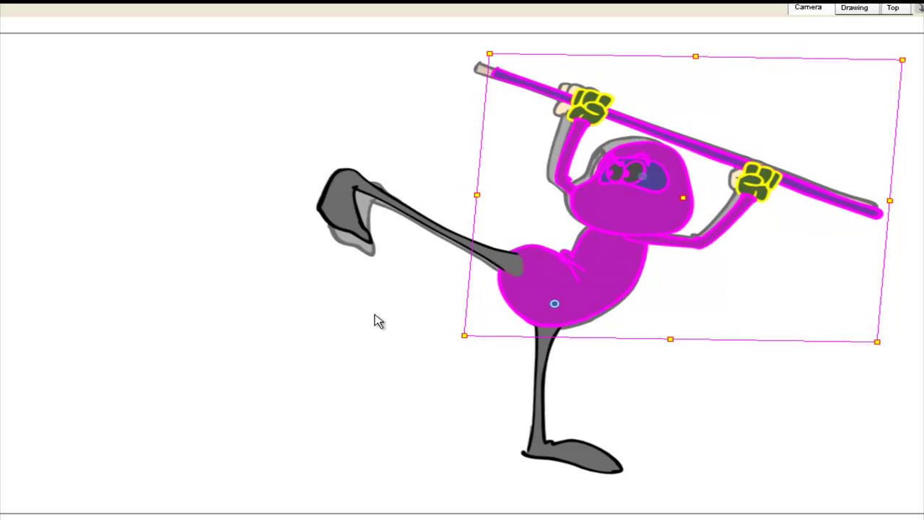
left_click(304, 426)
- Flip back and forth through the neighbouring frames to check the motion of the kick
key("comma")
key("comma")
key("period")
key("period")
key("comma")
key("comma")
key("comma")
key("period")
key("period")
key("period")
- Rotate the extended kicking leg further upward and skew it to exaggerate the kick
left_click(331, 206)
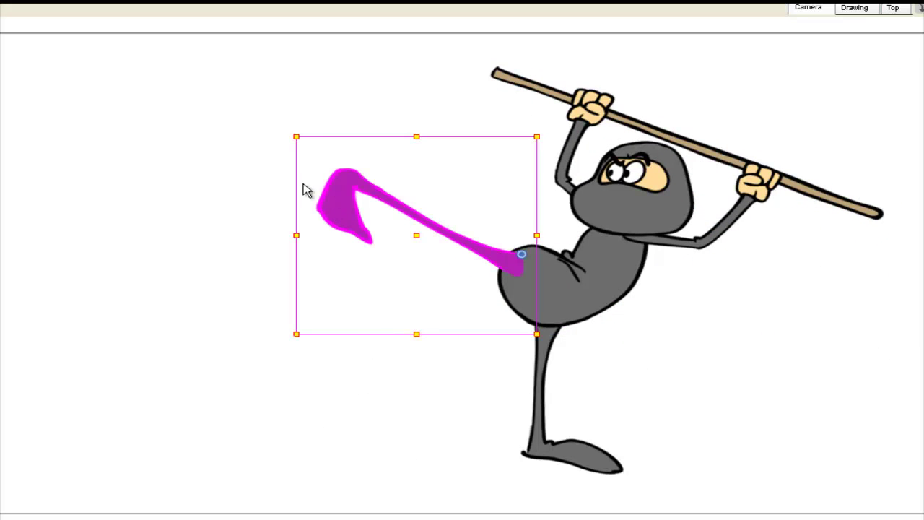
left_click_drag(297, 182, 298, 149)
left_click_drag(315, 109, 272, 120)
left_click_drag(311, 253, 311, 263)
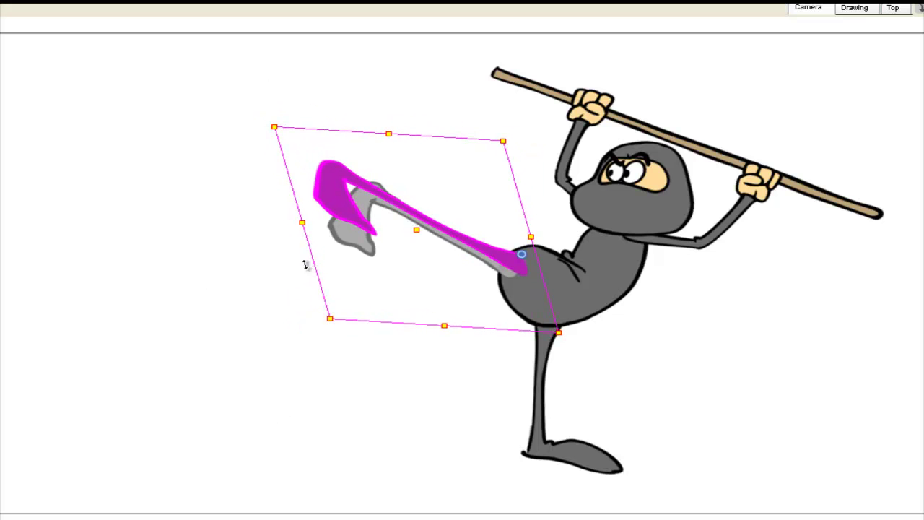
- On the bent-leg in-between pose, rotate the staff-side arm upward so the staff passes above the head
key("period")
key("period")
left_click(228, 461)
key("period")
key("period")
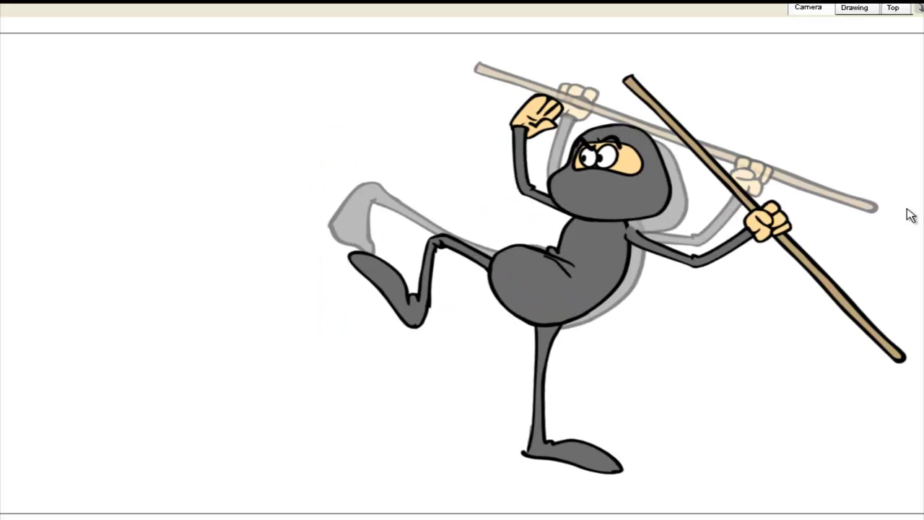
left_click(812, 281)
left_click_drag(911, 387, 701, 282)
- Rotate the free arm up toward the staff and slide the staff through the gripping hand to meet it
left_click(531, 116)
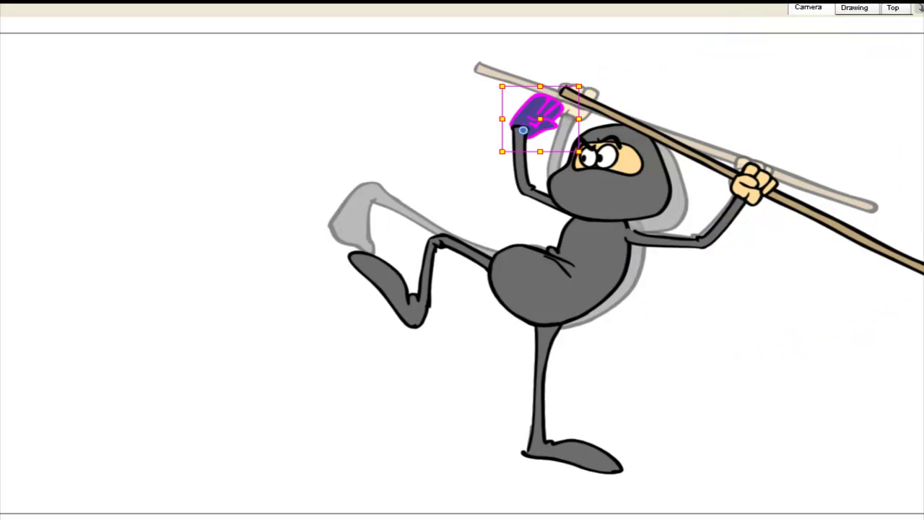
left_click(528, 178)
left_click_drag(621, 83, 708, 72)
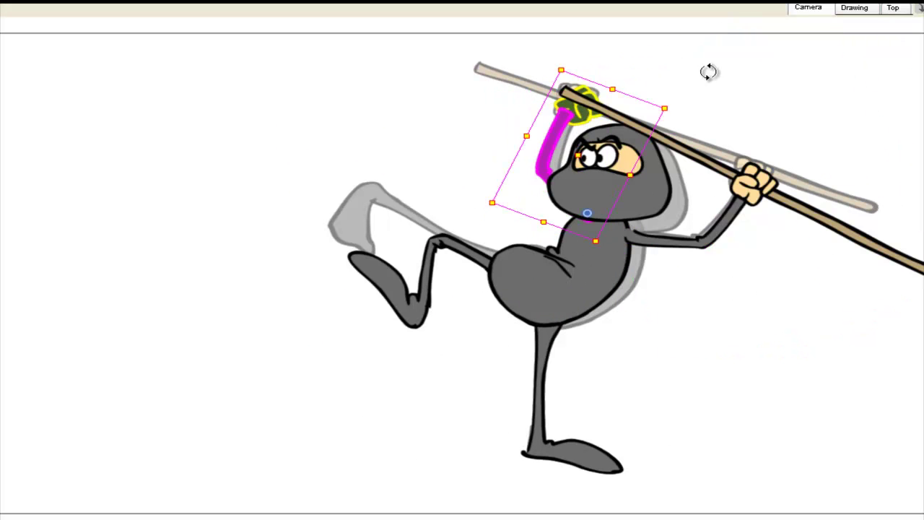
left_click(888, 265)
left_click_drag(887, 265, 840, 228)
- Place the free hand on the staff as a closed fist and bring it in front of the staff
left_click(564, 116)
left_click_drag(584, 113, 592, 107)
left_click_drag(622, 61, 607, 46)
left_click_drag(598, 91, 598, 88)
key("alt+Down")
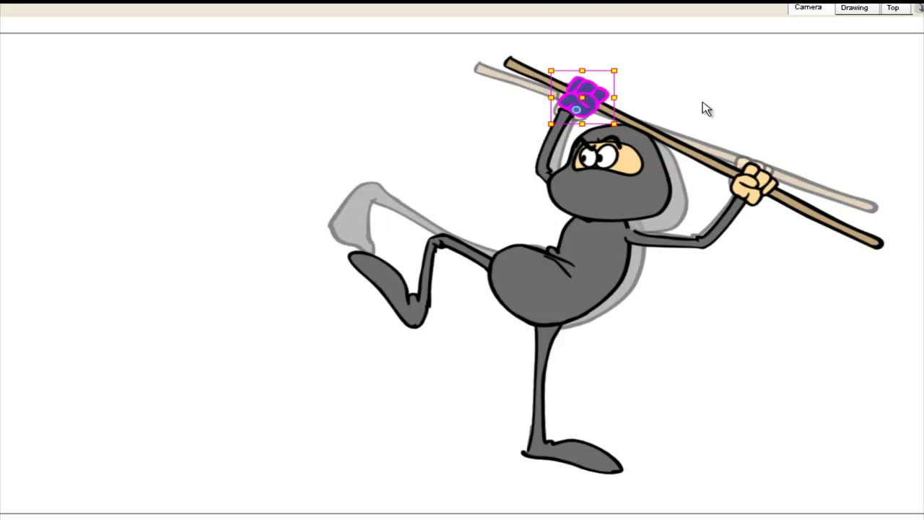
left_click(471, 442)
- Rotate the bent kicking leg upward about the hip and compare it with the neighbouring frame
left_click(386, 280)
left_click_drag(330, 174, 346, 147)
key("comma")
key("period")
- Rotate everything except the standing leg forward about the hips for the next pose
key("period")
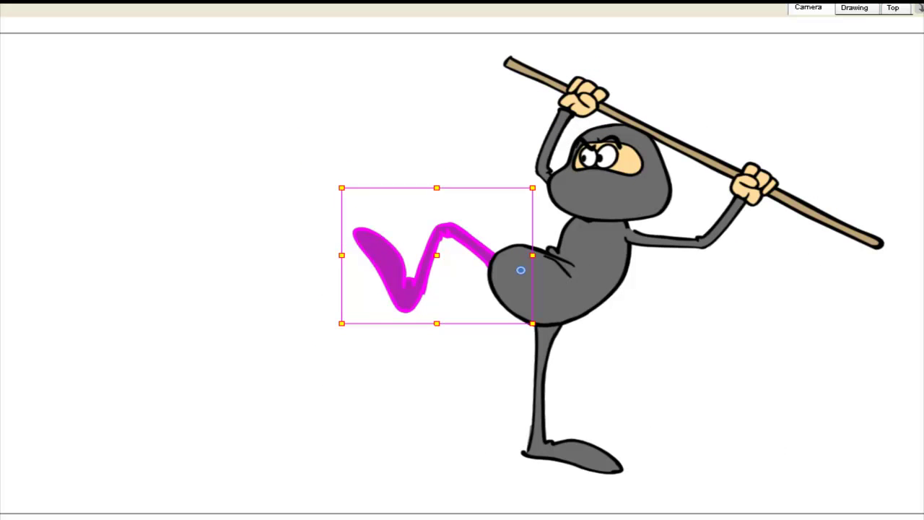
mouse_move(416, 409)
left_mouse_down()
mouse_move(677, 288)
mouse_move(222, 320)
left_mouse_up()
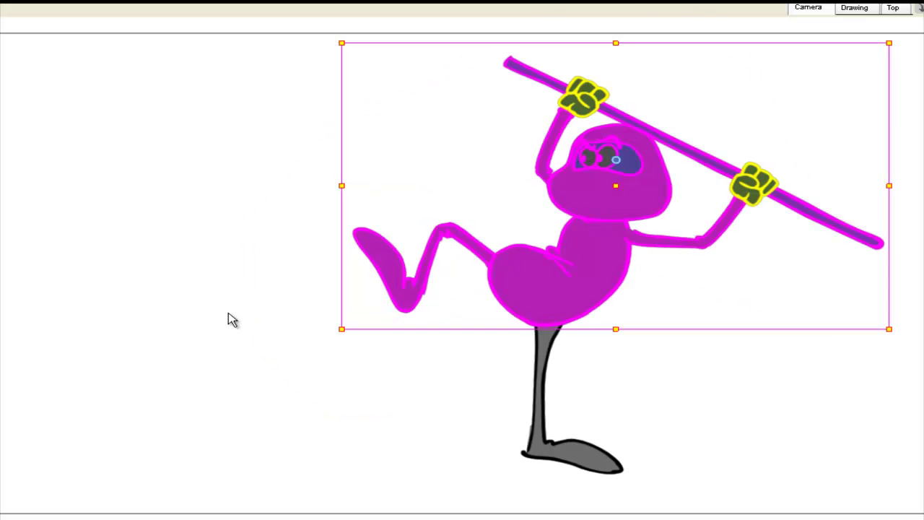
left_click_drag(337, 342, 342, 388)
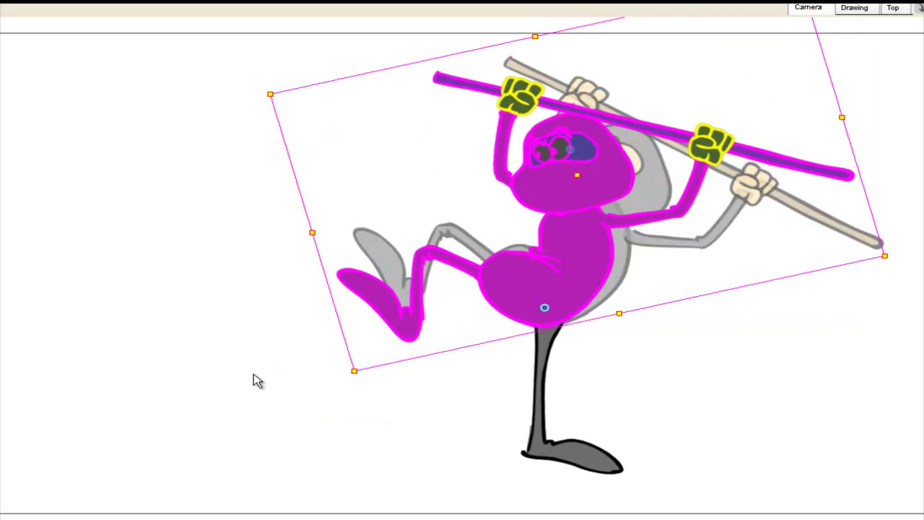
left_click(255, 376)
- Swap the torso to the upright drawing and rotate it to fit between the head and hips
left_click(538, 281)
key("bracketright")
mouse_move(691, 353)
left_mouse_down()
mouse_move(540, 295)
mouse_move(749, 350)
left_mouse_up()
- Adjust the rotation and position of the head, arms and staff to sit on the upright torso
mouse_move(776, 83)
left_mouse_down()
mouse_move(491, 173)
mouse_move(794, 122)
mouse_move(800, 93)
mouse_move(794, 119)
left_mouse_up()
left_click_drag(569, 147, 592, 138)
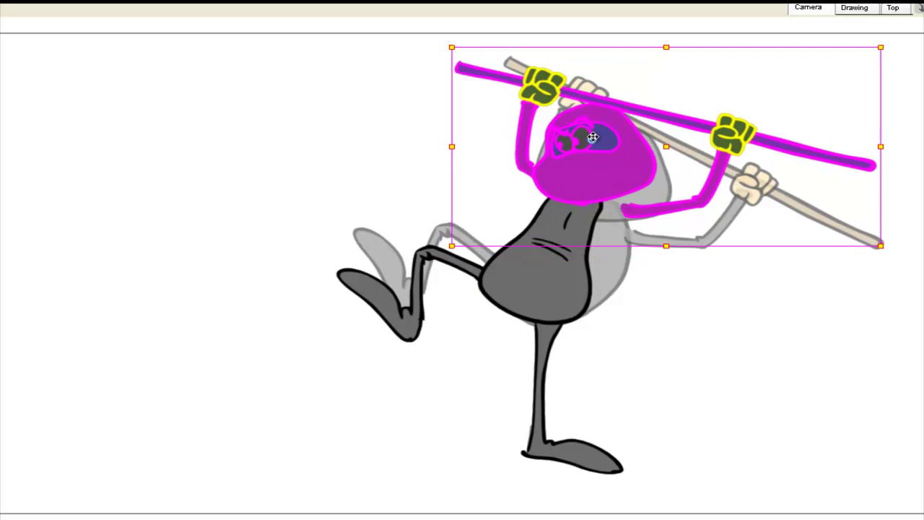
mouse_move(898, 39)
left_mouse_down()
mouse_move(866, 23)
mouse_move(856, 28)
mouse_move(896, 50)
left_mouse_up()
left_click_drag(582, 190, 584, 190)
- Rotate the bent leg downward about the hip and hide the onion skin
left_click(374, 300)
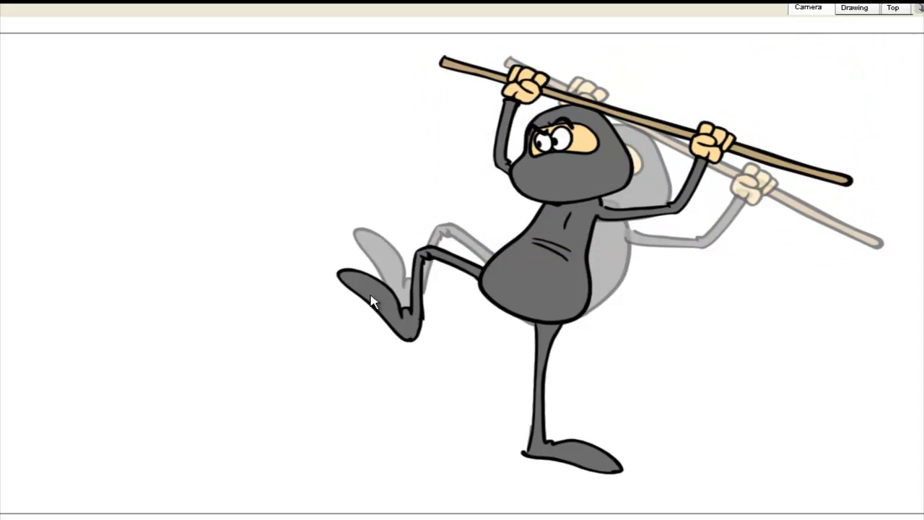
left_click_drag(313, 192, 252, 256)
left_click(193, 279)
key("alt+o")
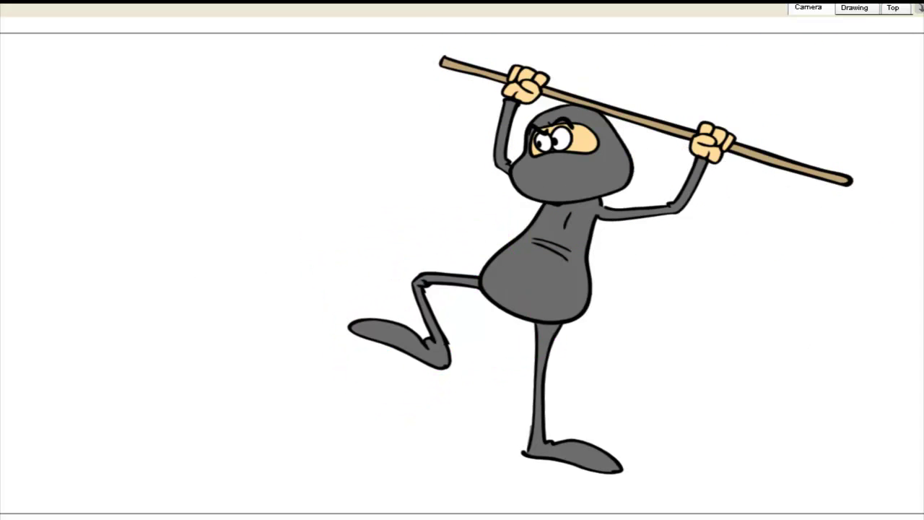
- Rotate the bent leg further down beneath the torso for the following in-between pose
key("ctrl+a")
left_click(241, 259)
left_click_drag(405, 228, 357, 365)
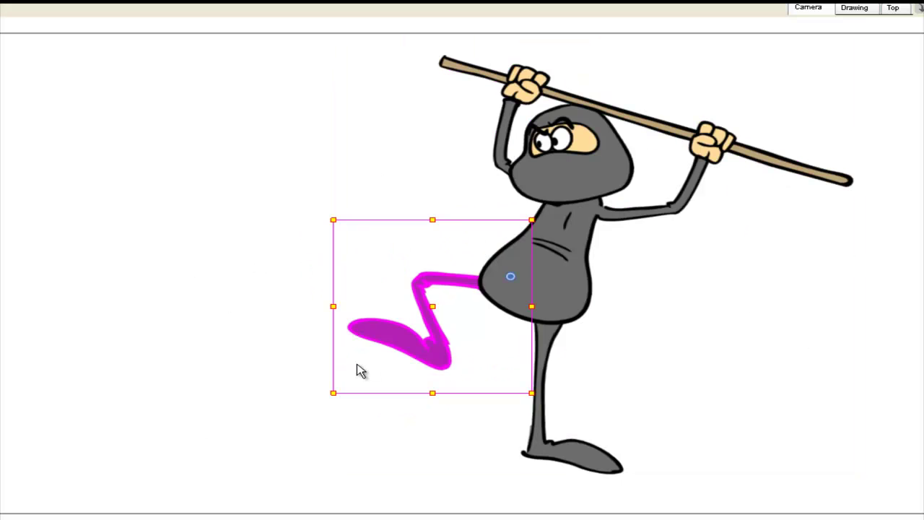
left_click_drag(326, 208, 345, 287)
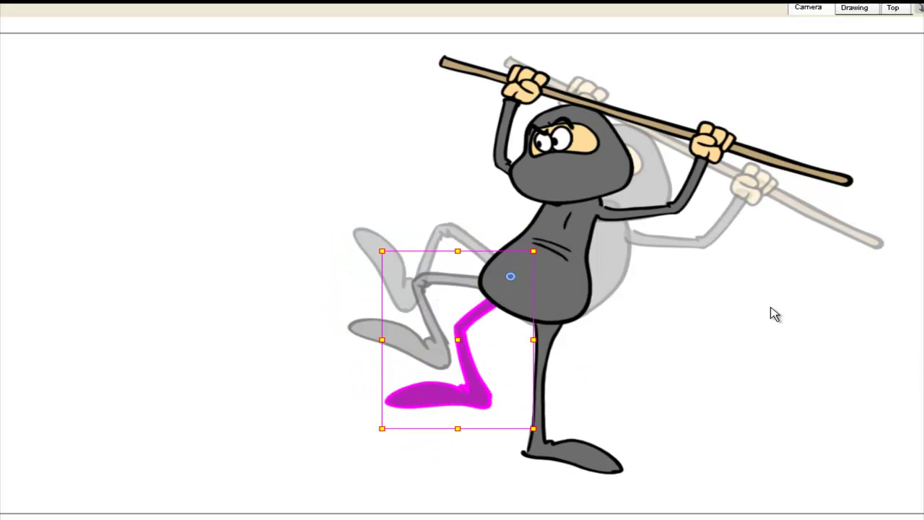
left_click(756, 302)
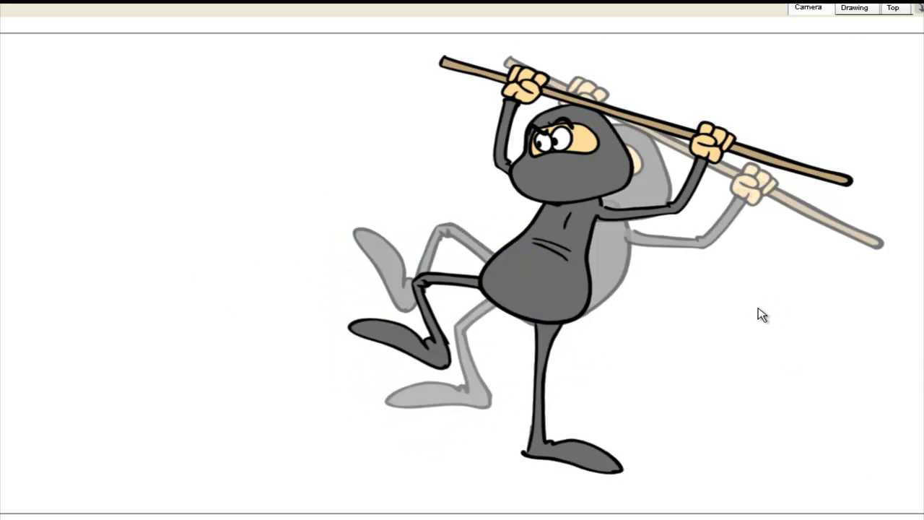
- Rotate the upper body forward about the hips, then counter-rotate and reposition the head, arms and staff
mouse_move(432, 190)
left_mouse_down()
mouse_move(623, 27)
mouse_move(438, 182)
left_mouse_up()
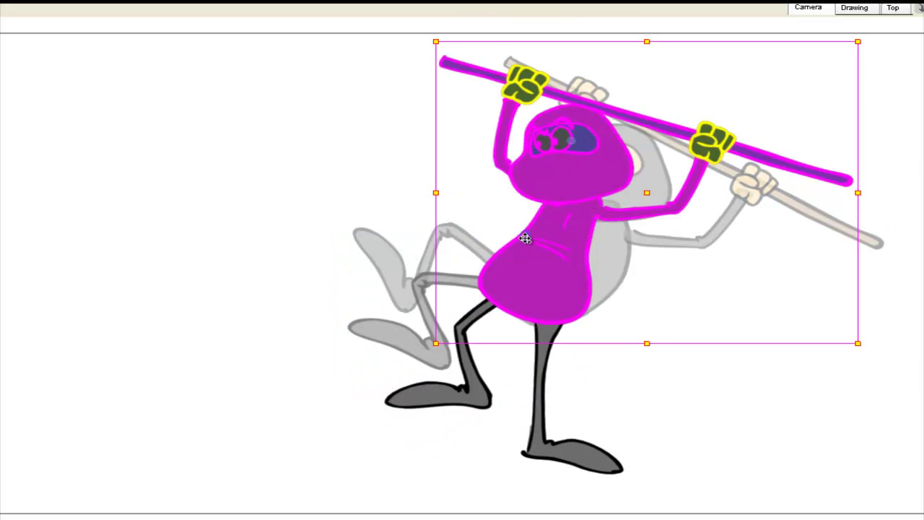
left_click_drag(871, 354, 863, 301)
left_click(421, 125)
left_click(517, 123)
left_click_drag(845, 46, 862, 115)
left_click_drag(572, 177, 590, 172)
- Rotate and nudge everything except the standing leg into place, then adjust the staff in the hands
mouse_move(711, 331)
left_mouse_down()
mouse_move(549, 47)
mouse_move(551, 288)
left_mouse_up()
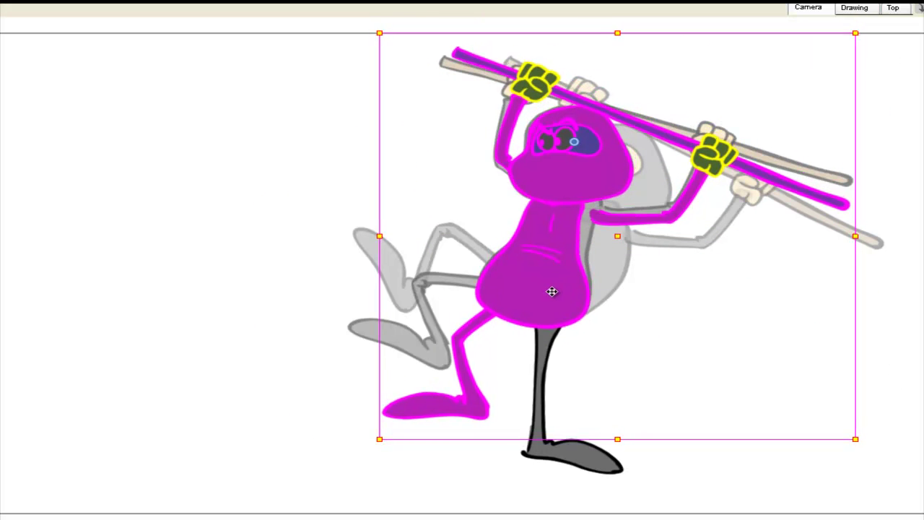
mouse_move(703, 291)
left_mouse_down()
mouse_move(696, 169)
mouse_move(728, 263)
left_mouse_up()
left_click_drag(655, 214, 646, 212)
left_click(719, 348)
left_click_drag(475, 57, 470, 54)
left_click(337, 163)
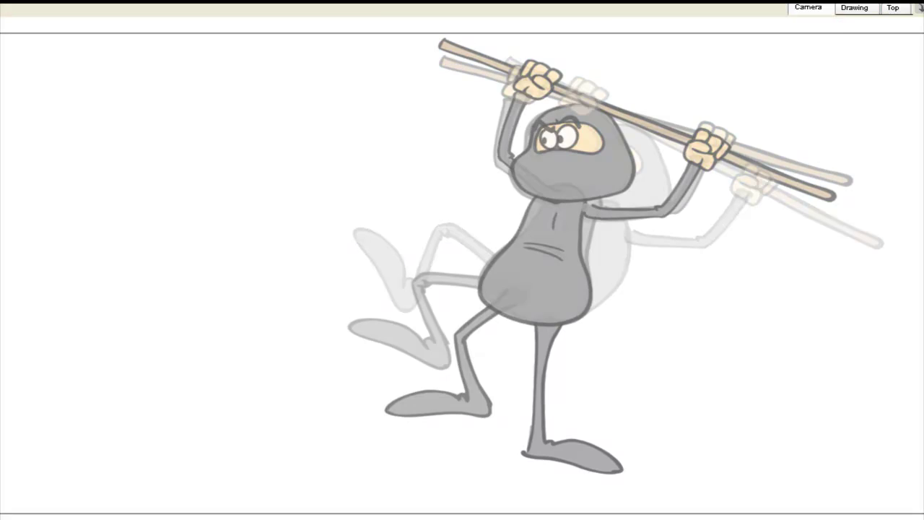
- Paste the pose as the next in-between and rotate the upper body further forward about the hips
key("ctrl+v")
left_click(200, 398)
left_click_drag(442, 200, 589, 272)
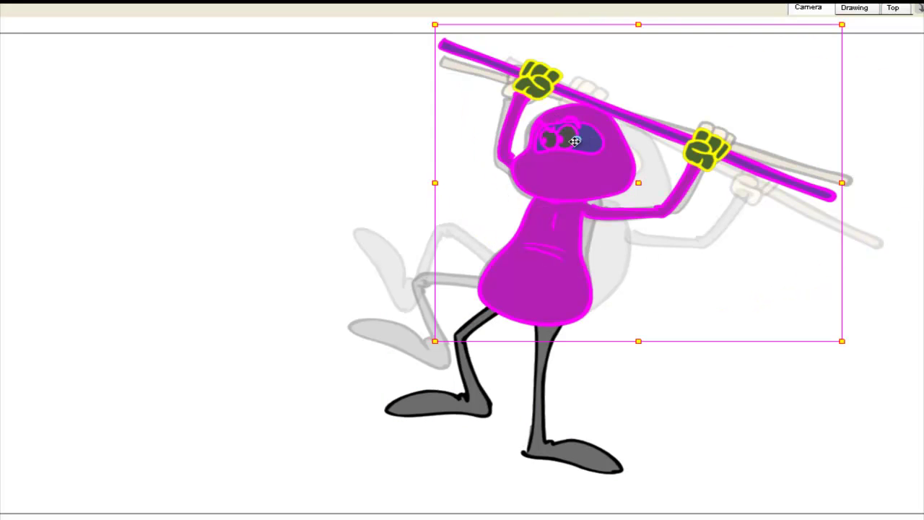
left_click_drag(852, 355, 854, 298)
left_click(844, 312)
- Counter-rotate the head, arms and staff backward and reposition them on the torso
mouse_move(757, 220)
left_mouse_down()
mouse_move(575, 169)
mouse_move(776, 173)
left_mouse_up()
left_click_drag(820, 41, 846, 83)
left_click_drag(550, 187, 563, 188)
- Swing the staff-side arm downward so the staff stands steeply beside the ninja, and adjust the staff in the hand
left_click(733, 221)
left_click_drag(752, 130, 645, 188)
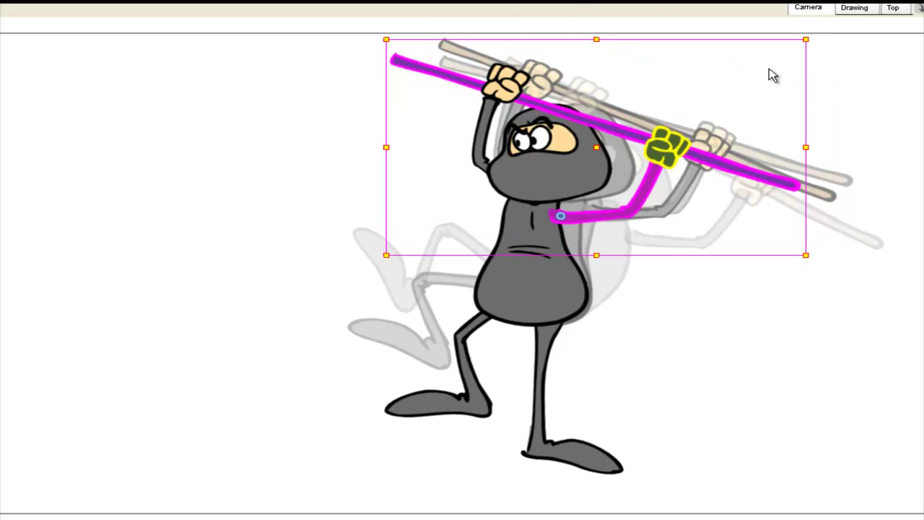
left_click_drag(814, 37, 875, 233)
left_click_drag(738, 281, 731, 270)
left_click(777, 250)
left_click(704, 235)
left_click_drag(705, 235, 728, 276)
- Rotate the free arm outward off the staff and swap its hand to the spread-finger drawing, nudged onto the wrist
mouse_move(448, 113)
left_mouse_down()
mouse_move(460, 70)
mouse_move(498, 143)
left_mouse_up()
left_click_drag(458, 41, 390, 119)
left_click(381, 97)
left_click(431, 118)
key("bracketright")
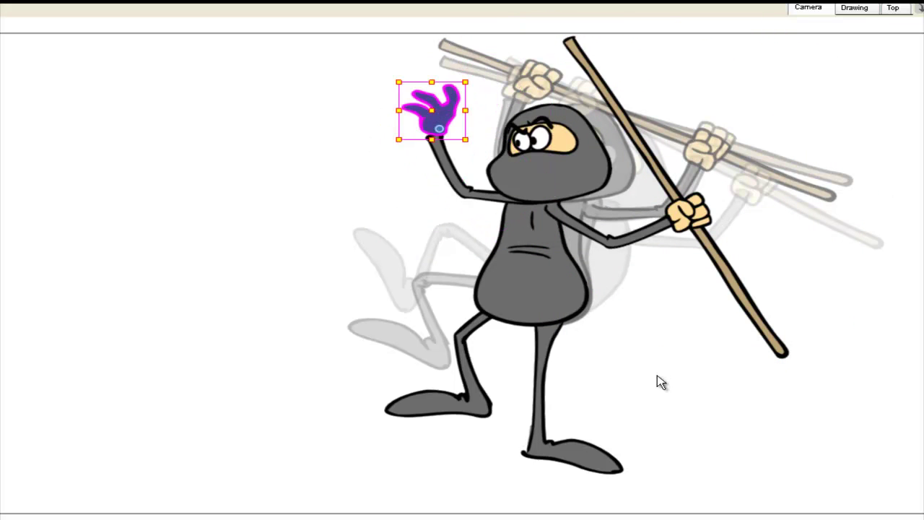
left_click_drag(447, 107, 447, 116)
- Rotate the bent leg down in stages toward the ground beside the standing foot, checking it against neighbouring frames
left_click(274, 158)
left_click_drag(445, 409, 426, 420)
left_click_drag(362, 466, 394, 491)
left_click(329, 480)
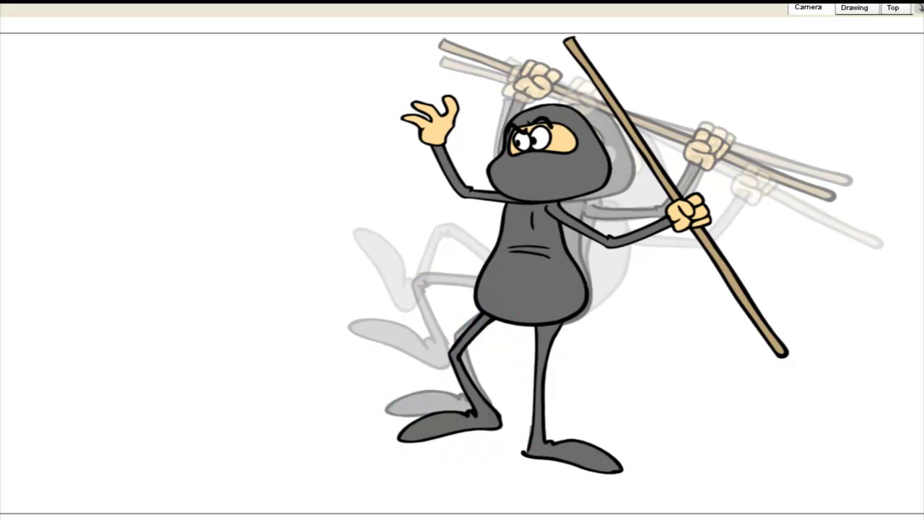
key("comma")
key("comma")
key("period")
key("period")
left_click_drag(439, 430, 422, 429)
left_click_drag(379, 459, 425, 447)
- Shift and rotate the ninja's head slightly and seat it back over the neck
left_click(588, 165)
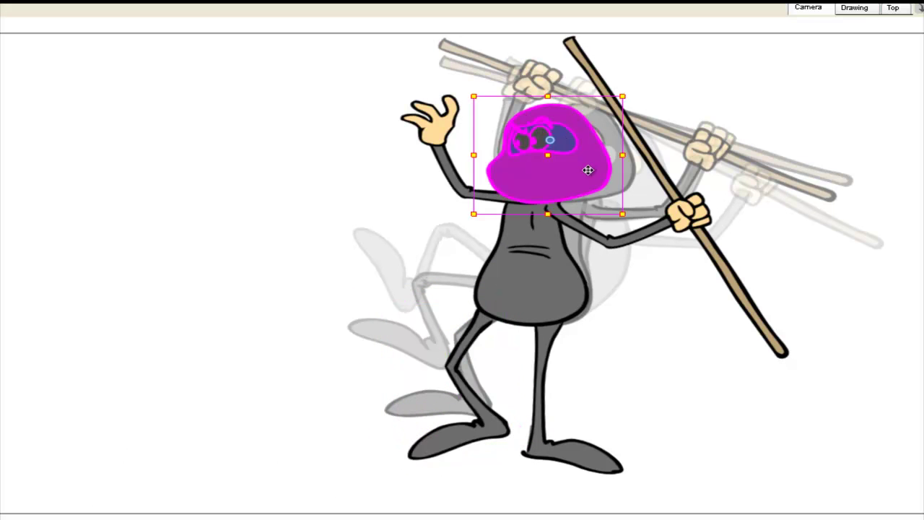
left_click_drag(588, 165, 571, 169)
left_click_drag(601, 82, 616, 98)
left_click_drag(561, 163, 569, 161)
left_click(289, 228)
- Compare neighbouring frames and lower the bent leg as a straight-leg drawing, rotated and placed beside the standing leg
key("comma")
key("comma")
key("period")
key("comma")
key("period")
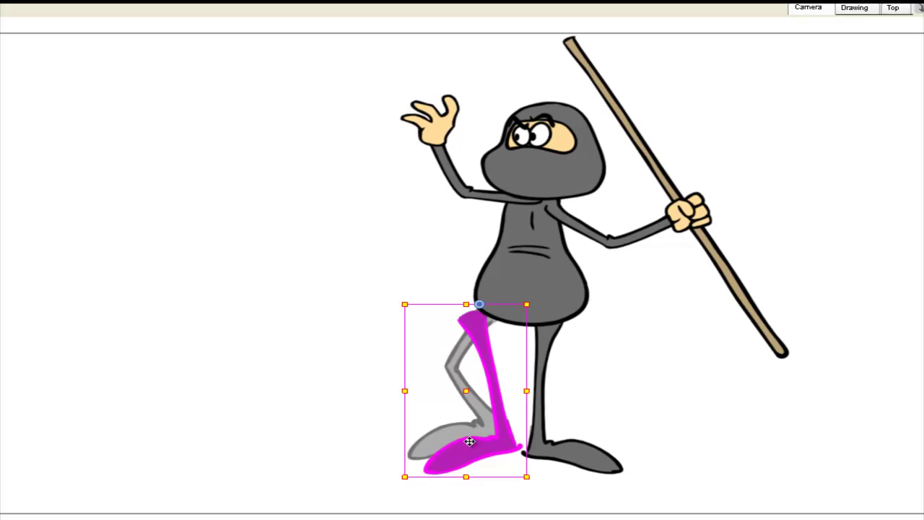
left_click_drag(470, 440, 477, 432)
left_click_drag(533, 476, 475, 481)
left_click_drag(418, 431, 443, 439)
left_click_drag(382, 464, 456, 453)
left_click_drag(456, 453, 457, 455)
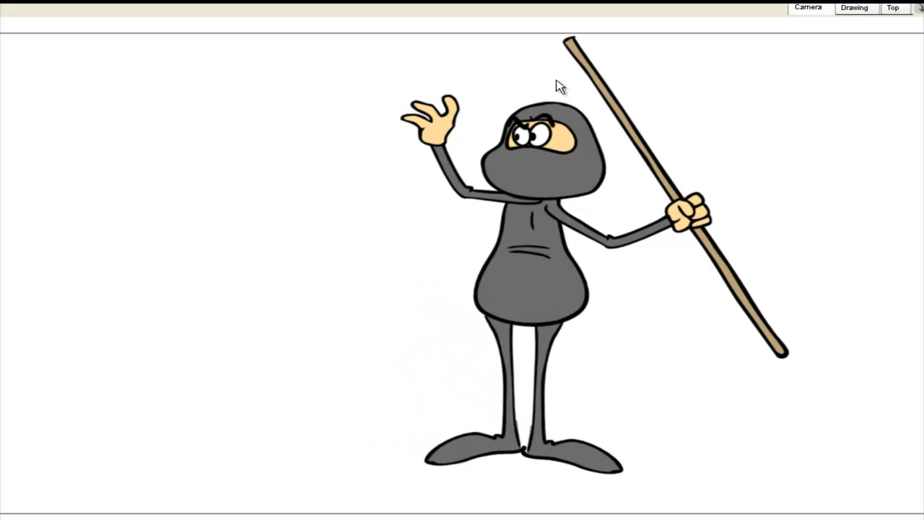
- Swap the head to the front-facing drawing, then rotate and nudge it to sit centred on the neck
left_click(532, 91)
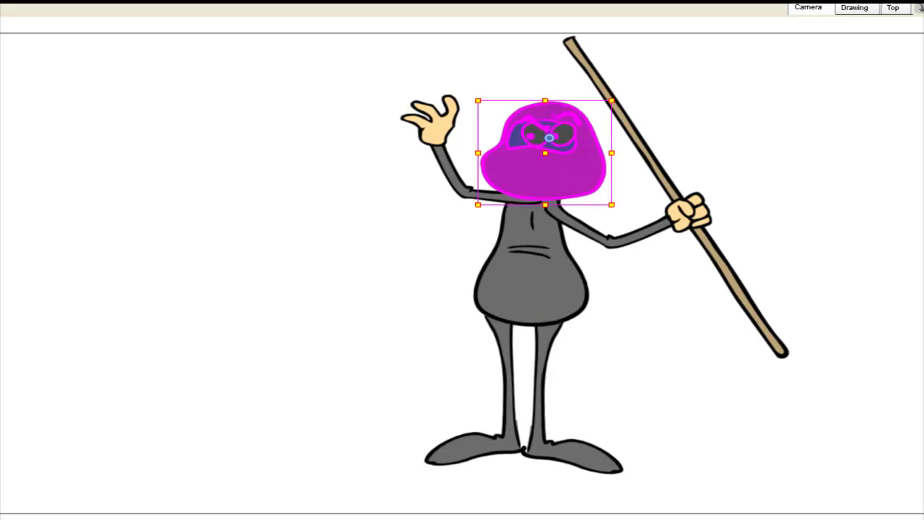
left_click(726, 351)
left_click(561, 177)
key("bracketright")
left_click_drag(580, 161, 560, 162)
left_click_drag(560, 162, 570, 127)
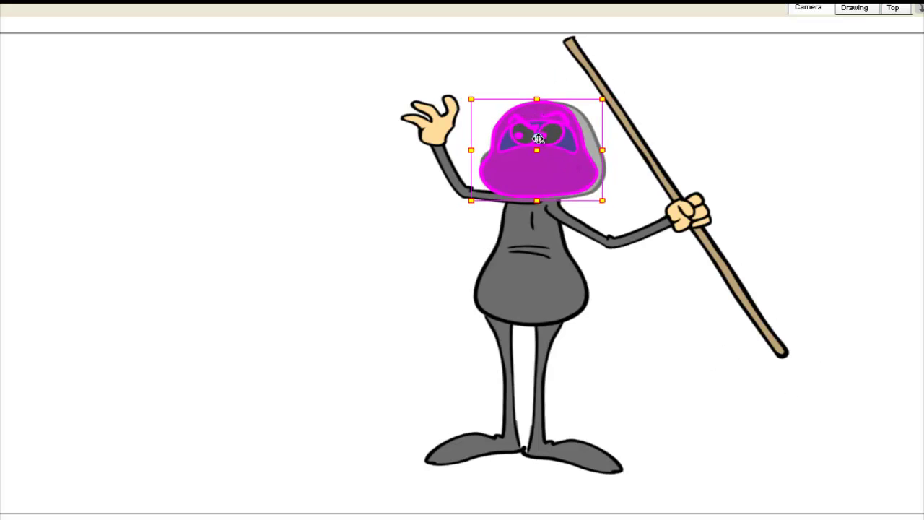
left_click_drag(619, 90, 638, 106)
left_click_drag(559, 182, 555, 187)
- Lower the free arm at the shoulder and rotate the staff arm so the staff stands nearly upright
mouse_move(403, 171)
left_mouse_down()
mouse_move(426, 128)
mouse_move(435, 188)
left_mouse_up()
left_click_drag(386, 82, 294, 214)
left_click(748, 133)
left_click(674, 182)
left_click_drag(806, 19, 842, 119)
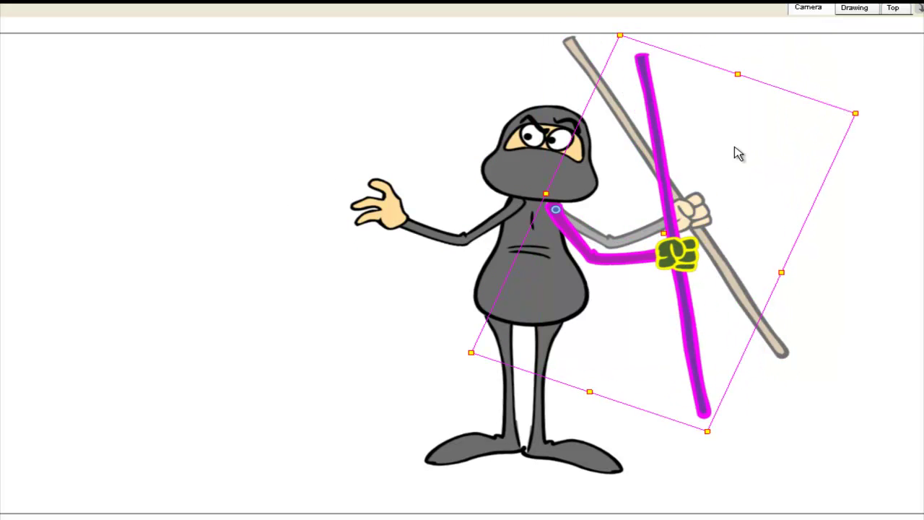
left_click(419, 198)
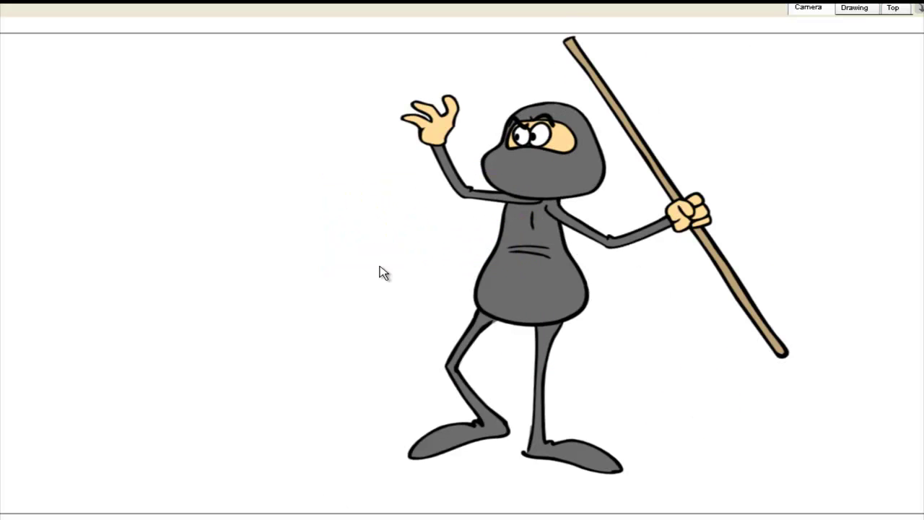
- On the in-between frame, rotate the free arm and the staff arm partway toward the next pose
left_click(439, 171)
left_click_drag(367, 86, 338, 119)
left_click(253, 350)
left_click(743, 289)
left_click_drag(810, 29, 821, 74)
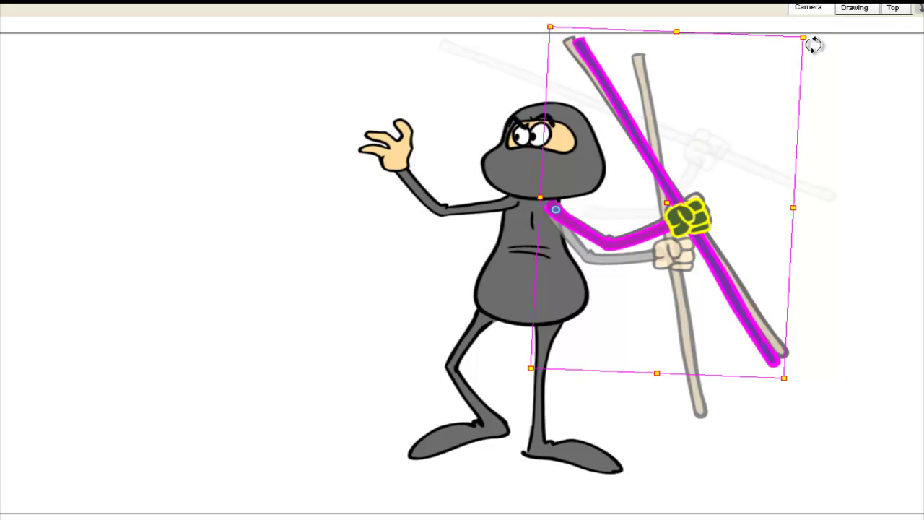
left_click(278, 297)
- Rotate the in-between head slightly and nudge it toward the free arm's side
left_click(520, 267)
mouse_move(460, 92)
left_mouse_down()
mouse_move(575, 171)
mouse_move(559, 175)
mouse_move(467, 93)
left_mouse_up()
left_click_drag(550, 176, 545, 176)
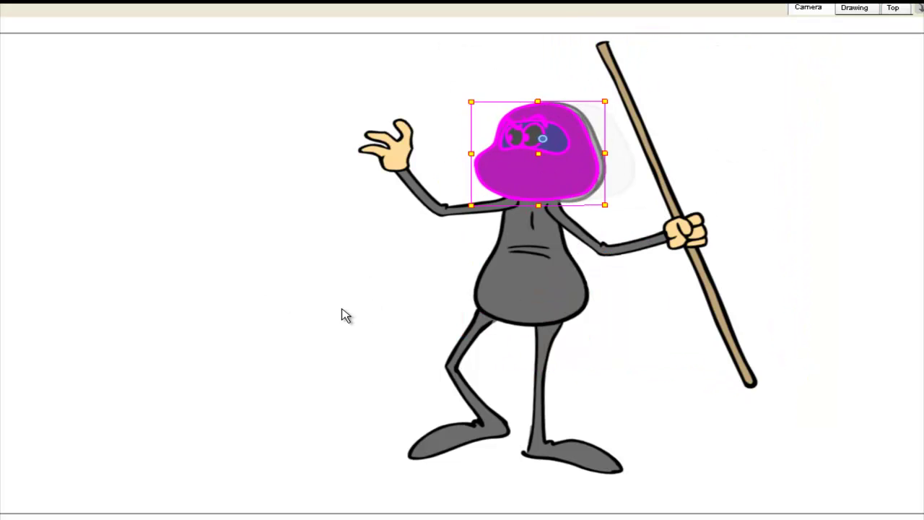
left_click(345, 315)
- Rotate the in-between bent leg toward the standing leg and nudge its hip joint into place
left_click_drag(488, 376, 493, 376)
left_click_drag(461, 438, 474, 438)
left_click_drag(401, 467, 418, 473)
left_click_drag(494, 434, 480, 436)
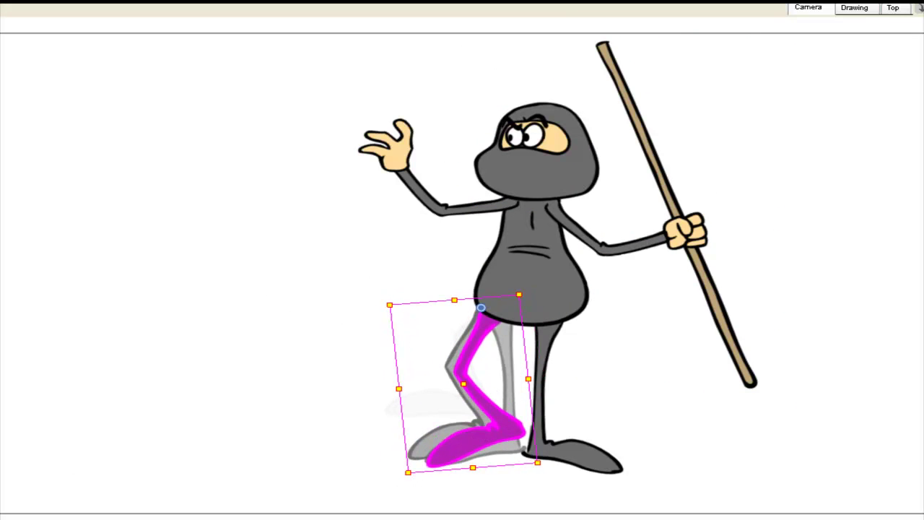
- Move the free arm outward to the shoulder on the preceding stance frame and check it against neighbouring frames
key(".")
left_click(456, 180)
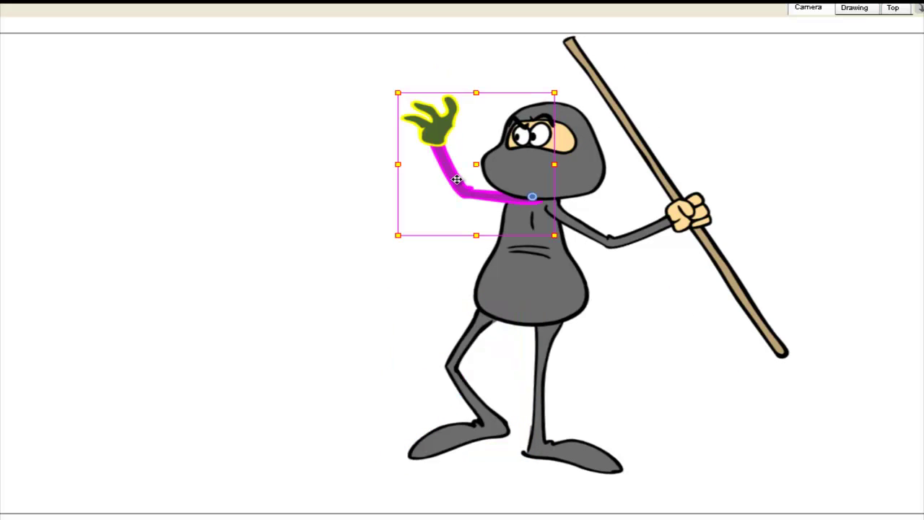
left_click_drag(454, 179, 433, 181)
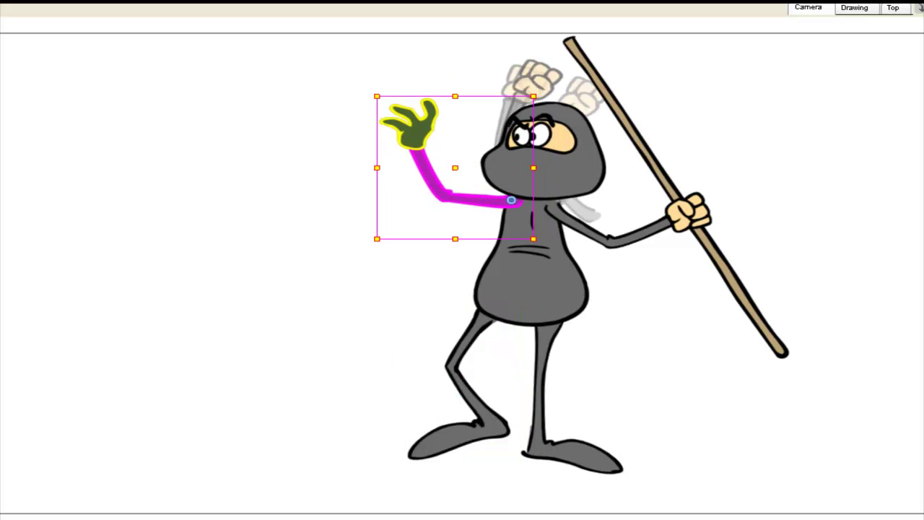
key(".")
key(".")
key(".")
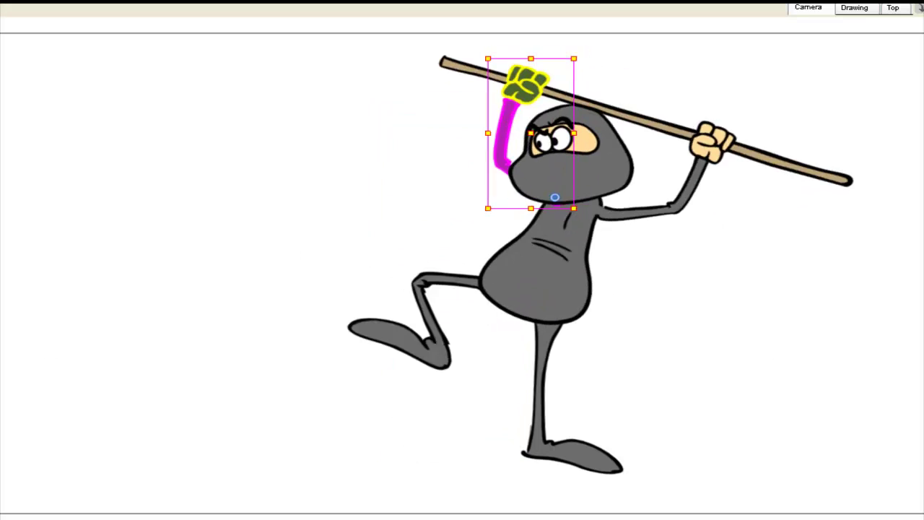
key(".")
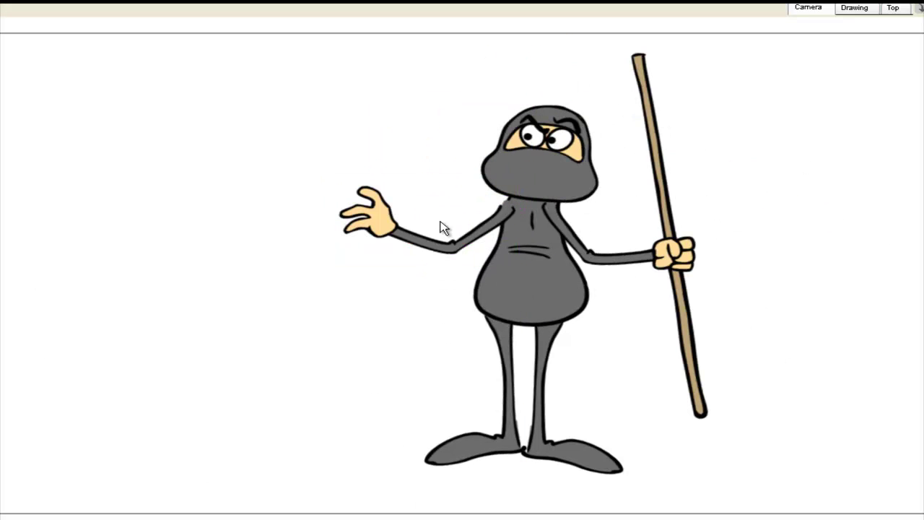
- Rotate the free arm downward on the next pose, swap it to a straighter drawing and reattach the hand
left_click(442, 228)
left_click_drag(316, 192, 336, 274)
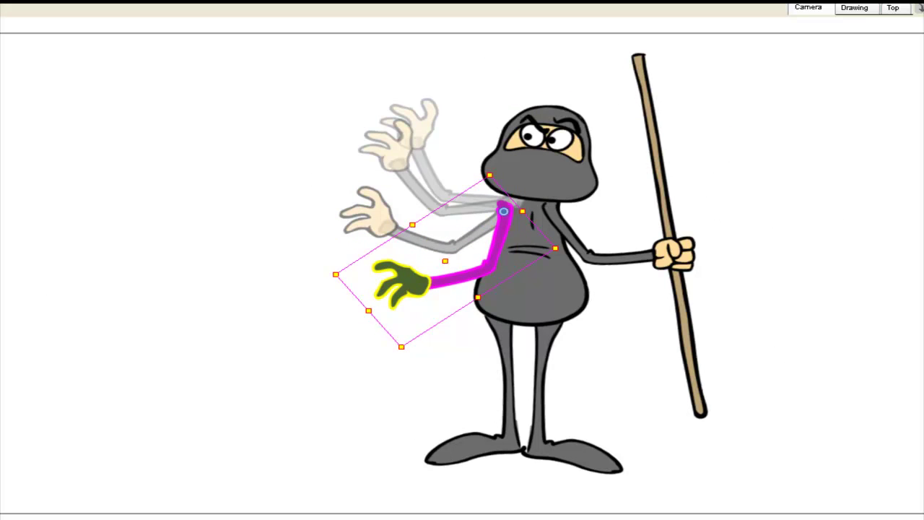
key("bracketright")
key("bracketright")
left_click(417, 275)
left_click_drag(417, 275, 401, 285)
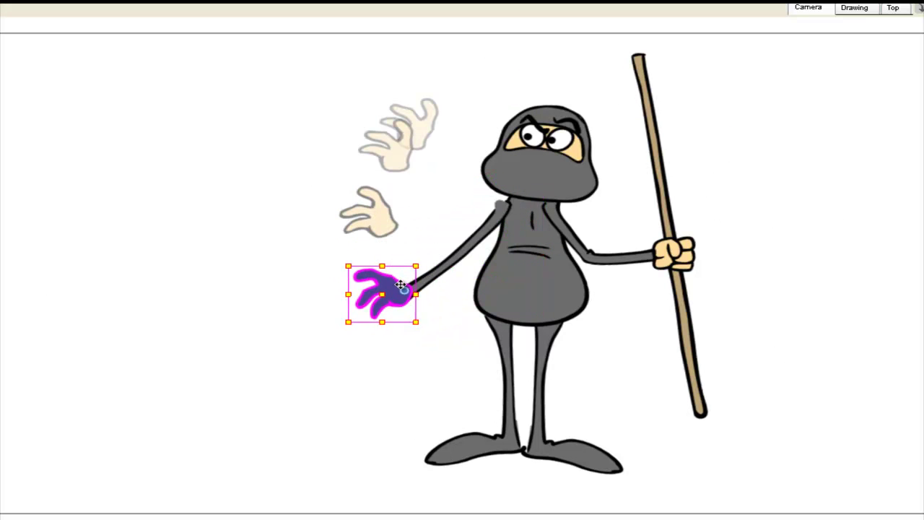
- Swing the straightened free arm down beside the torso and rotate its hand to follow
left_click(464, 253)
key("5")
left_click_drag(337, 99, 405, 394)
left_click(449, 339)
key("5")
left_click_drag(394, 251, 431, 327)
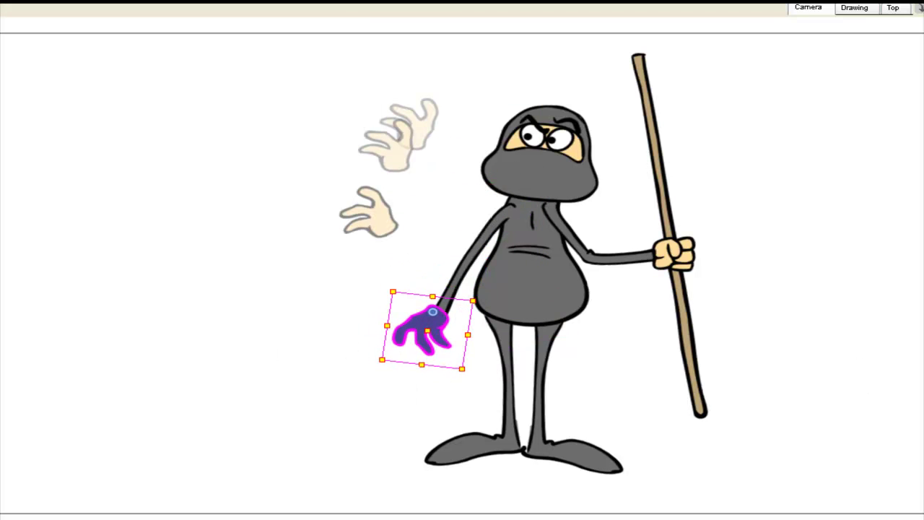
- Swap the free hand to the relaxed drawing, then rotate and fit it onto the wrist of the hanging arm
key("bracketright")
key("bracketright")
left_click_drag(432, 340, 426, 342)
mouse_move(392, 376)
left_mouse_down()
mouse_move(381, 374)
mouse_move(438, 393)
left_mouse_up()
left_click_drag(438, 351, 457, 394)
left_click(457, 282)
- Rotate the head upright, nudge it and the torso into line, and centre both pupils in the eyes
left_click(830, 170)
left_click_drag(456, 82, 575, 157)
left_click(546, 140)
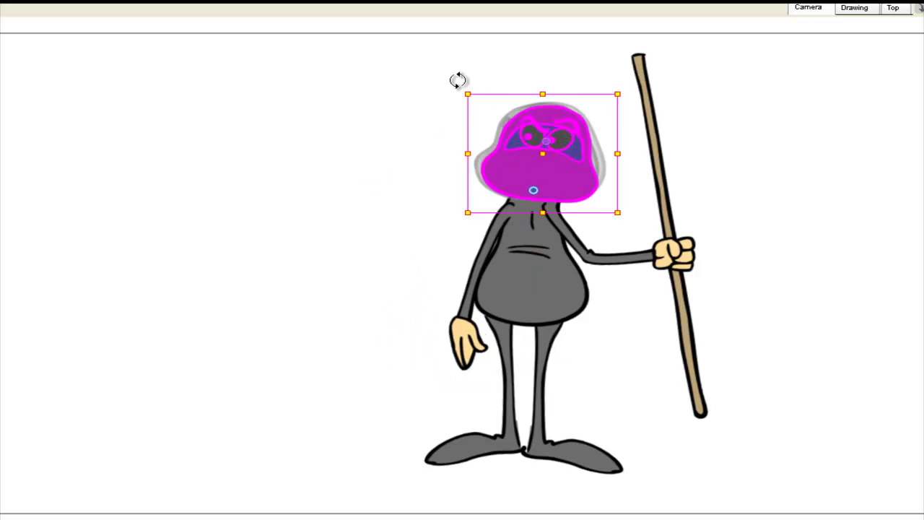
left_click_drag(459, 80, 437, 88)
left_click_drag(554, 167, 555, 170)
left_click_drag(535, 291, 532, 288)
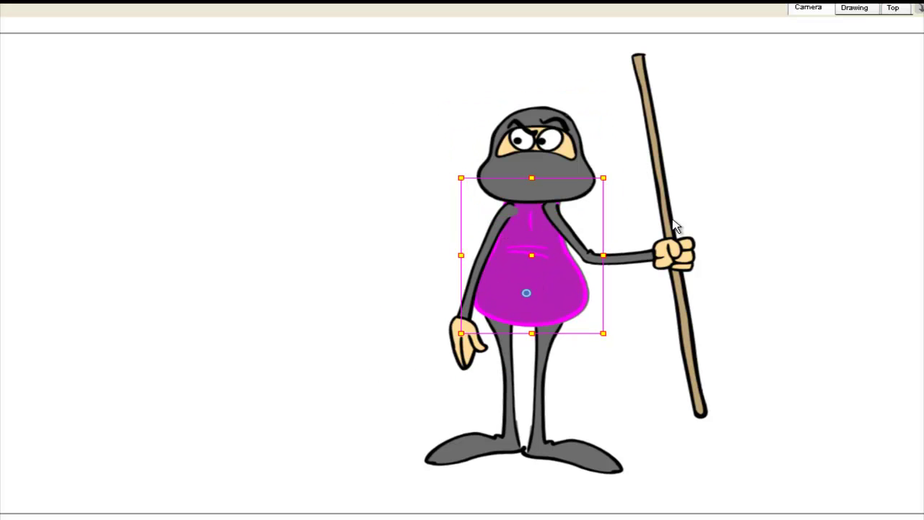
left_click(574, 148)
left_click(816, 354)
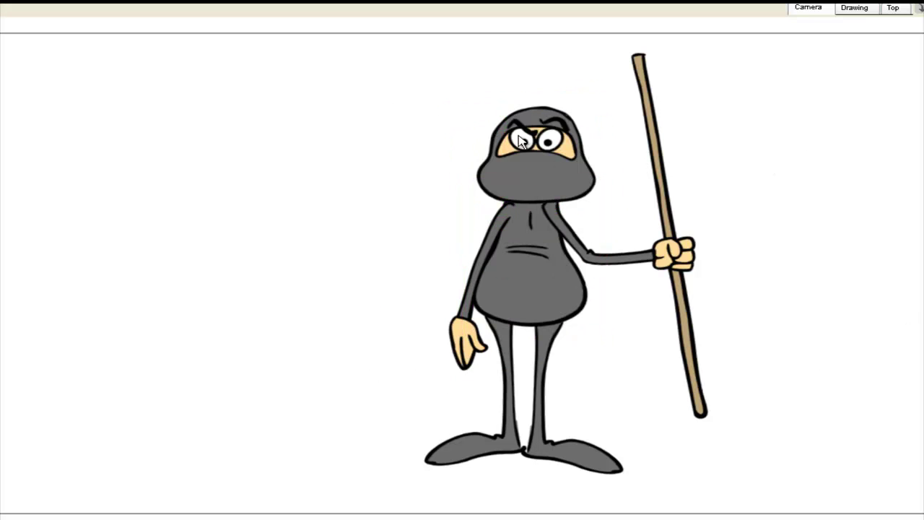
- Rotate the staff arm inward, substitute its arm drawing and lower the staff to the ground beside the foot
left_click(640, 270)
left_click_drag(723, 45, 738, 105)
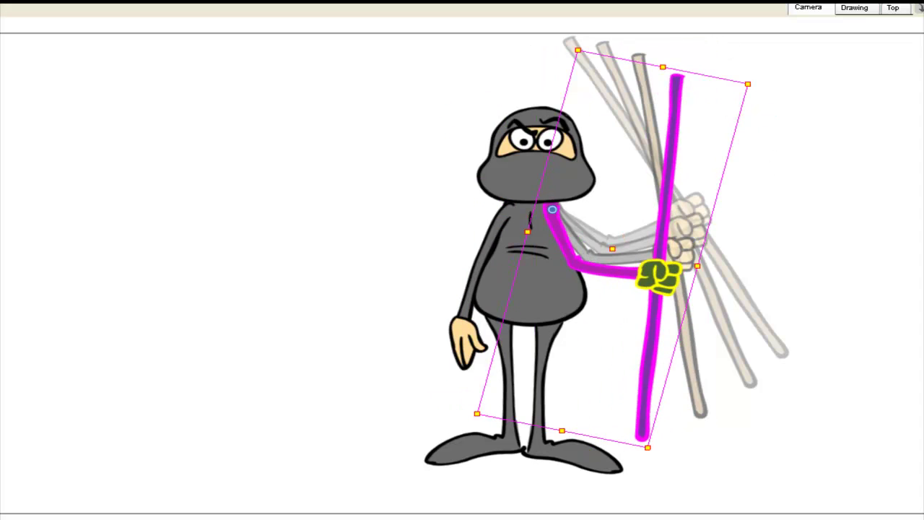
key("bracketright")
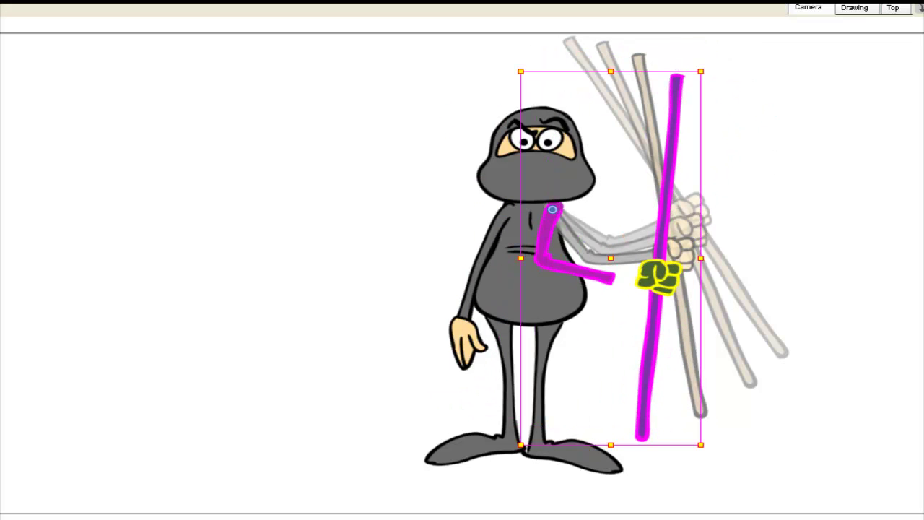
key("ctrl+shift+z")
left_click_drag(641, 429, 637, 453)
left_click(798, 408)
- Rotate the straightened staff arm downward and reposition it on the shoulder
left_click(597, 246)
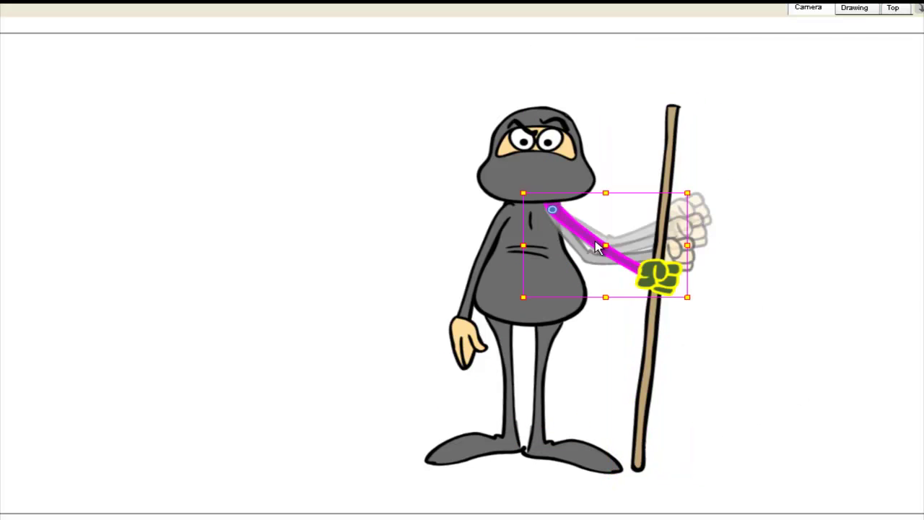
key("5")
left_click_drag(700, 119, 710, 356)
left_click_drag(590, 238, 602, 238)
left_click(719, 287)
- Rotate and move the gripping hand to join the wrist and staff, adjusting the arm to meet it
left_click(658, 295)
key("5")
left_click_drag(688, 244, 714, 340)
left_click_drag(663, 298, 669, 303)
left_click_drag(697, 265, 705, 280)
left_click_drag(595, 242, 588, 242)
left_click(679, 231)
left_click(670, 296)
left_click_drag(702, 327, 709, 315)
- Rotate the staff outward about its grounded end and nudge the gripping hand onto it
left_click(664, 215)
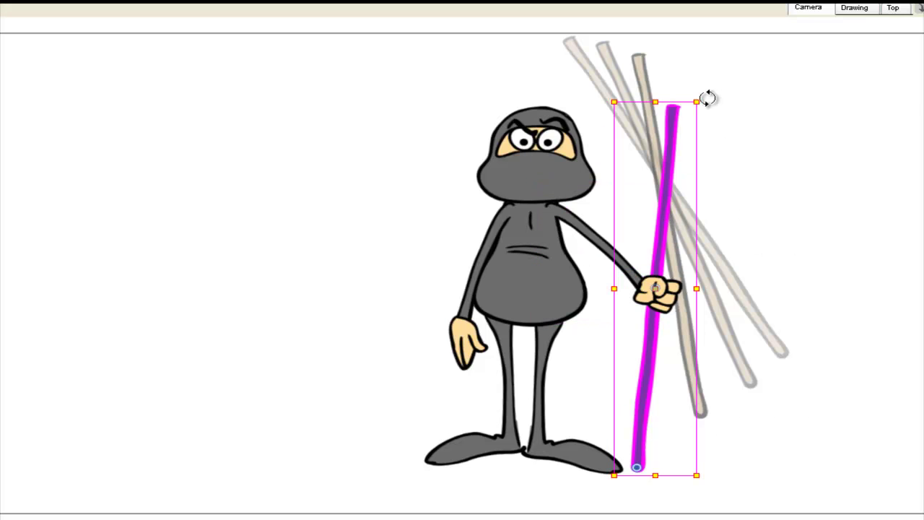
left_click_drag(707, 98, 722, 104)
left_click(782, 235)
left_click_drag(660, 291, 665, 290)
left_click(821, 303)
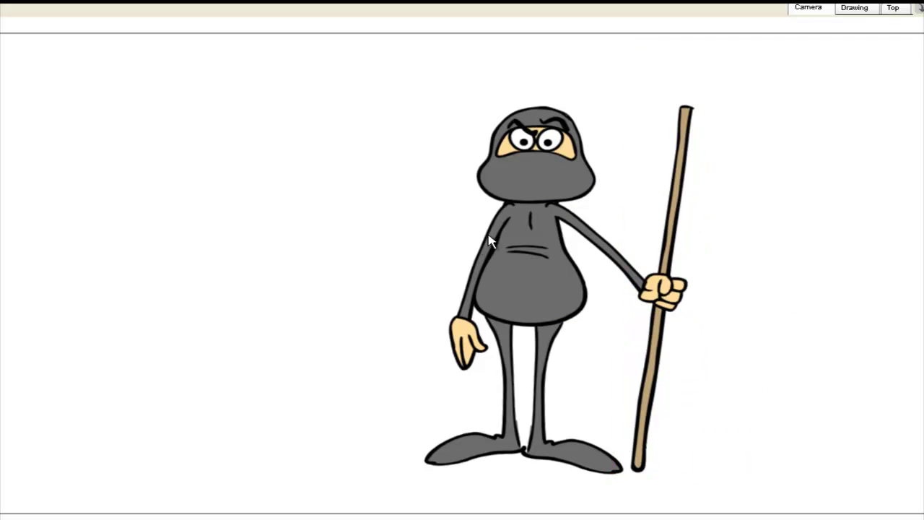
- Fine-tune the final stance by nudging the free arm at the shoulder and both legs under the torso
left_click(489, 245)
left_click(437, 383)
left_click(579, 457)
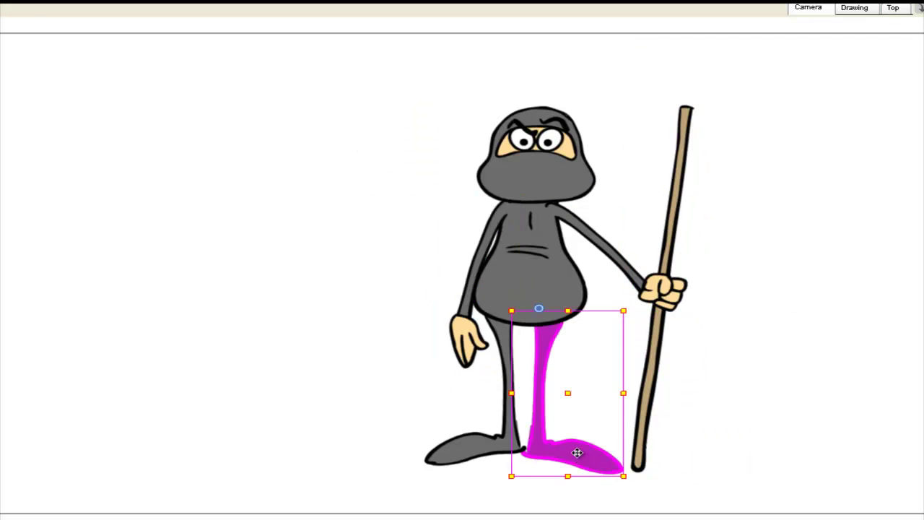
double_click(580, 457)
double_click(24, 108)
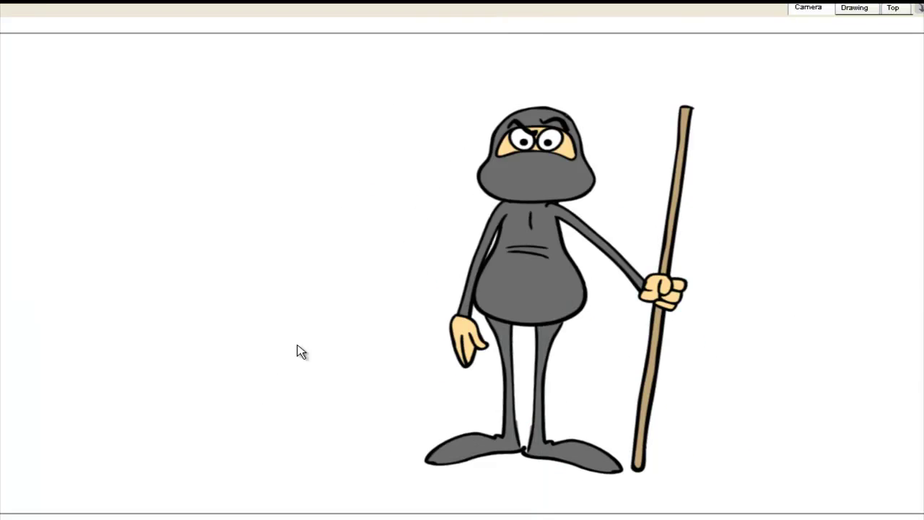
left_click(570, 453)
left_click_drag(570, 453, 567, 451)
left_click_drag(458, 456, 459, 459)
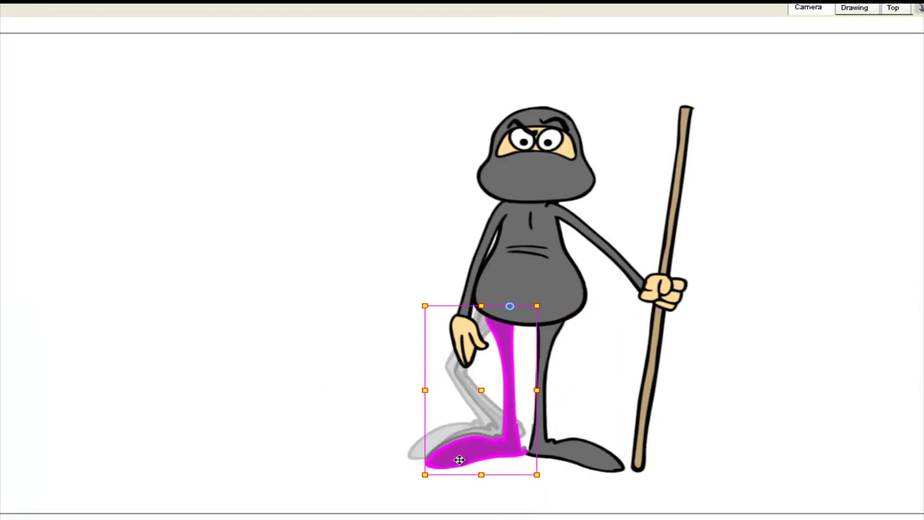
left_click(299, 412)
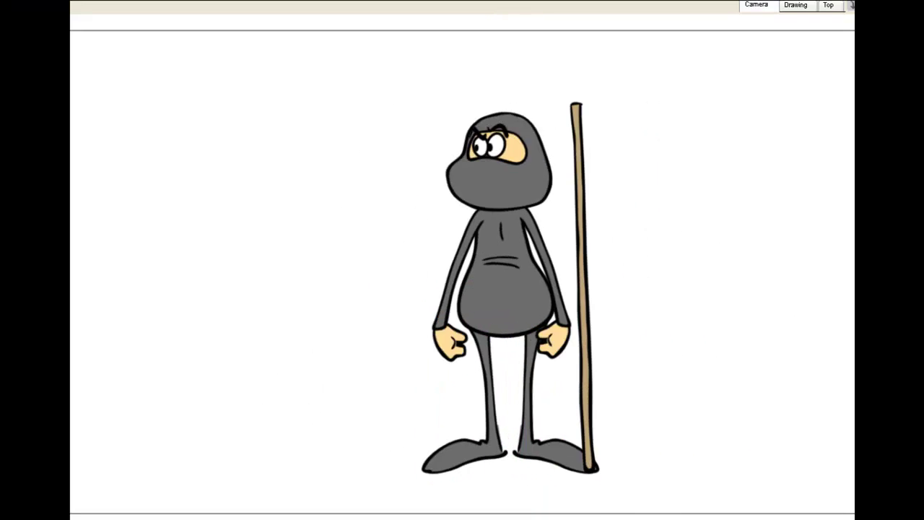